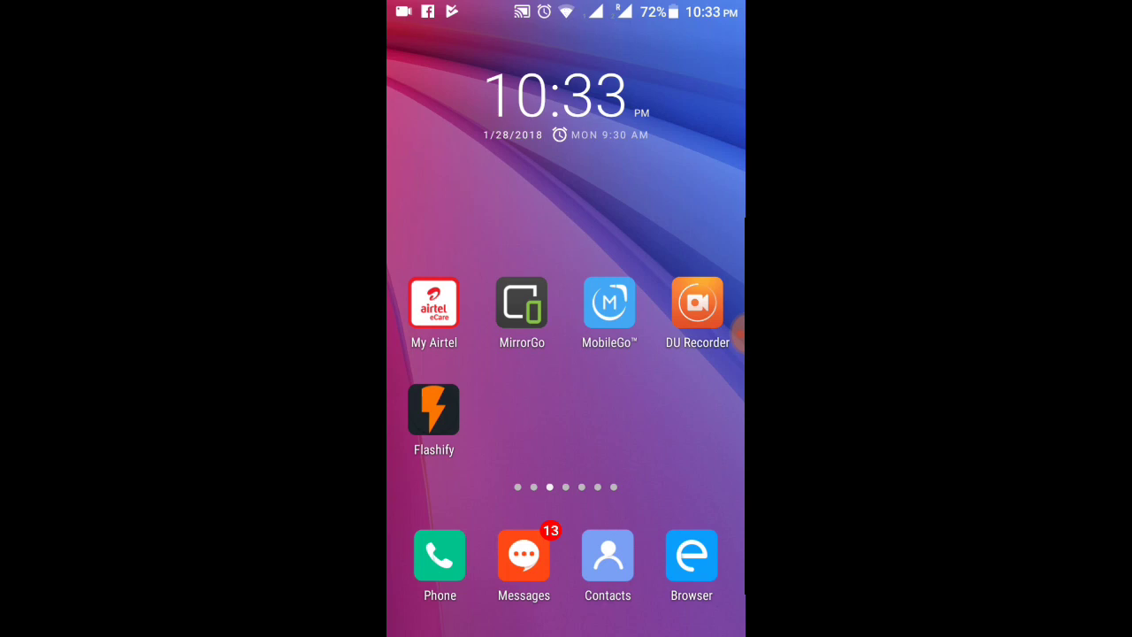
Step: Search Play Store for 'flashfy' and confirm Flashify (for root users) is already installed
drag(460, 398, 690, 398)
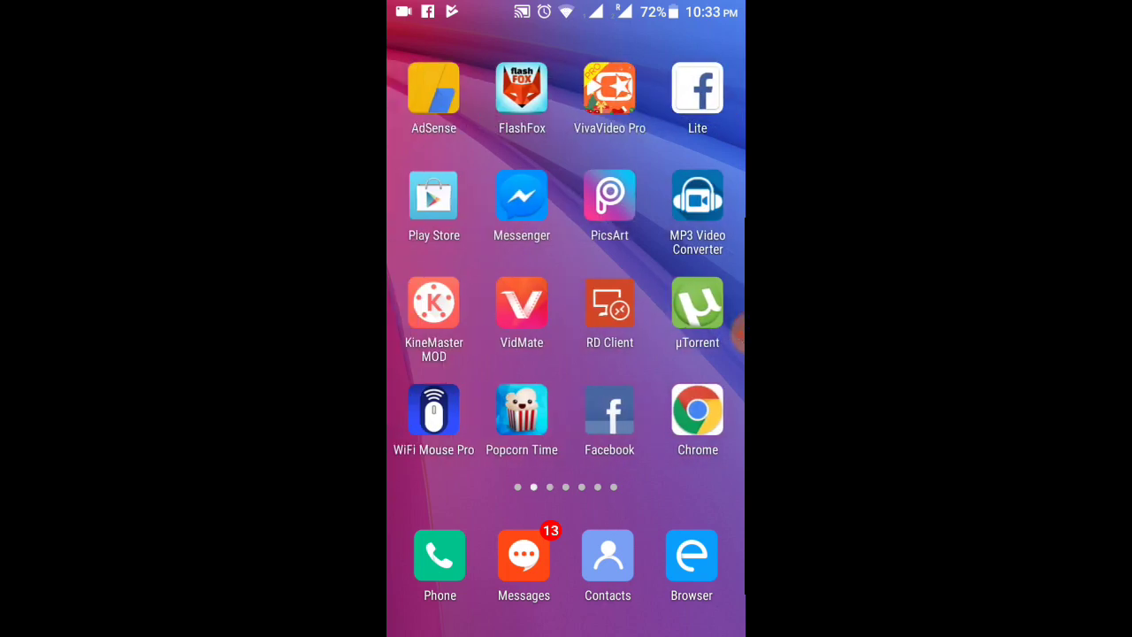
click(433, 196)
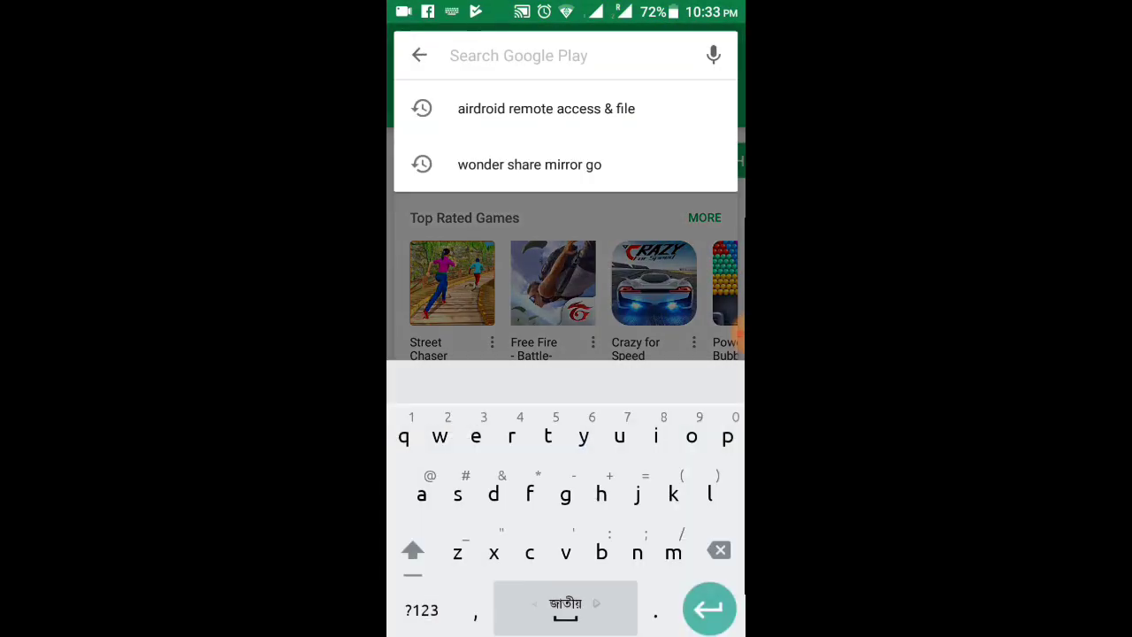
text(flas)
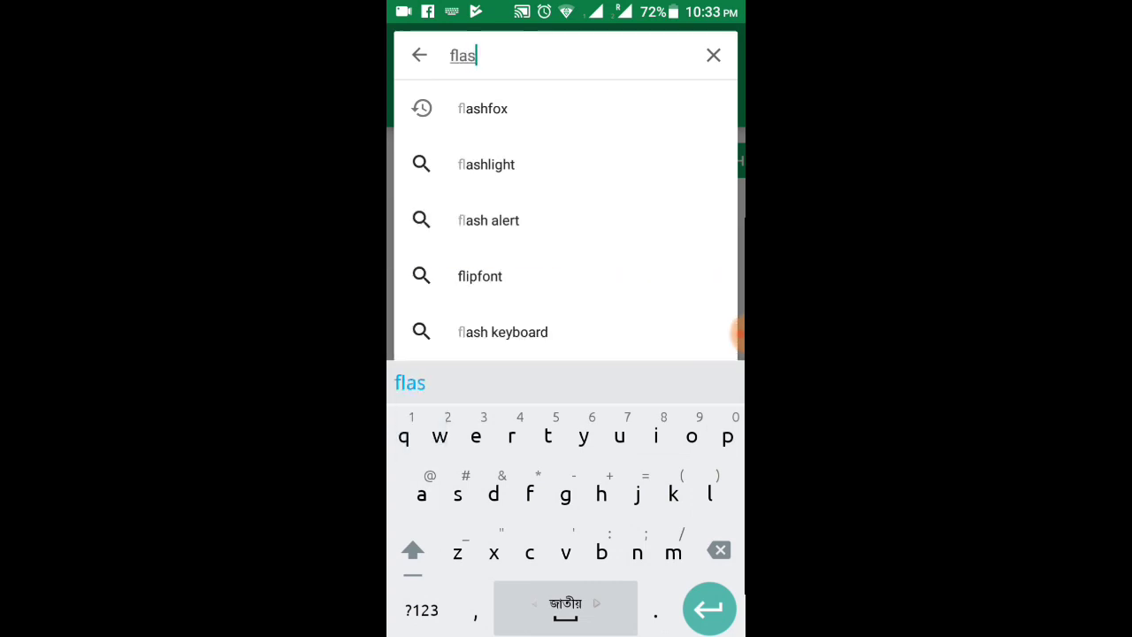
text(hfy)
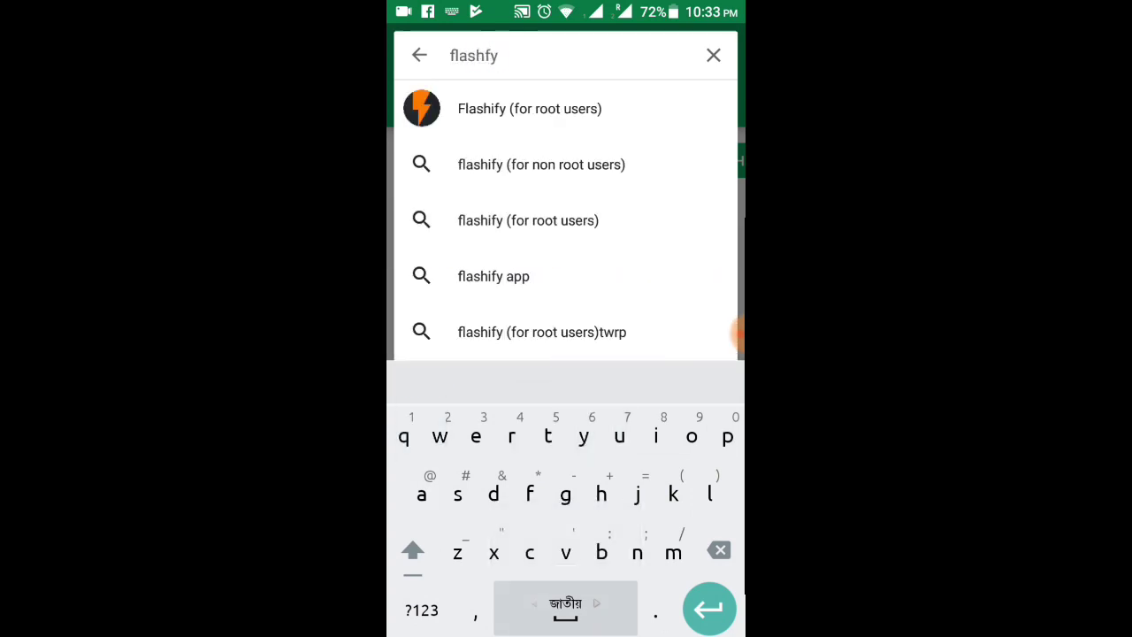
click(529, 108)
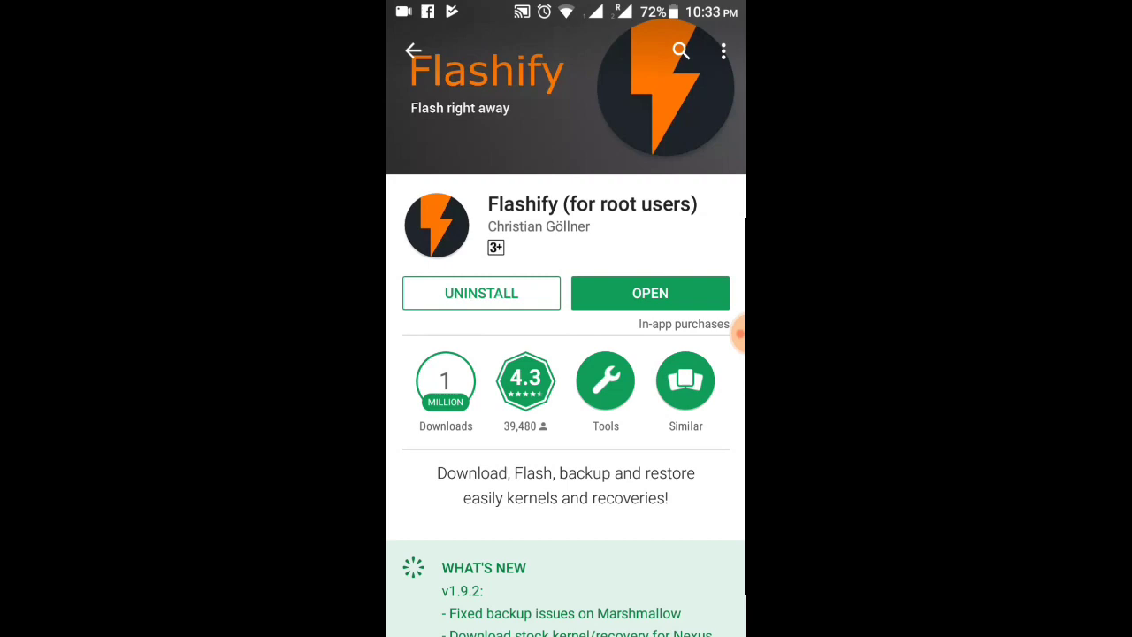
scroll(566, 398, down, 2)
scroll(565, 398, up, 2)
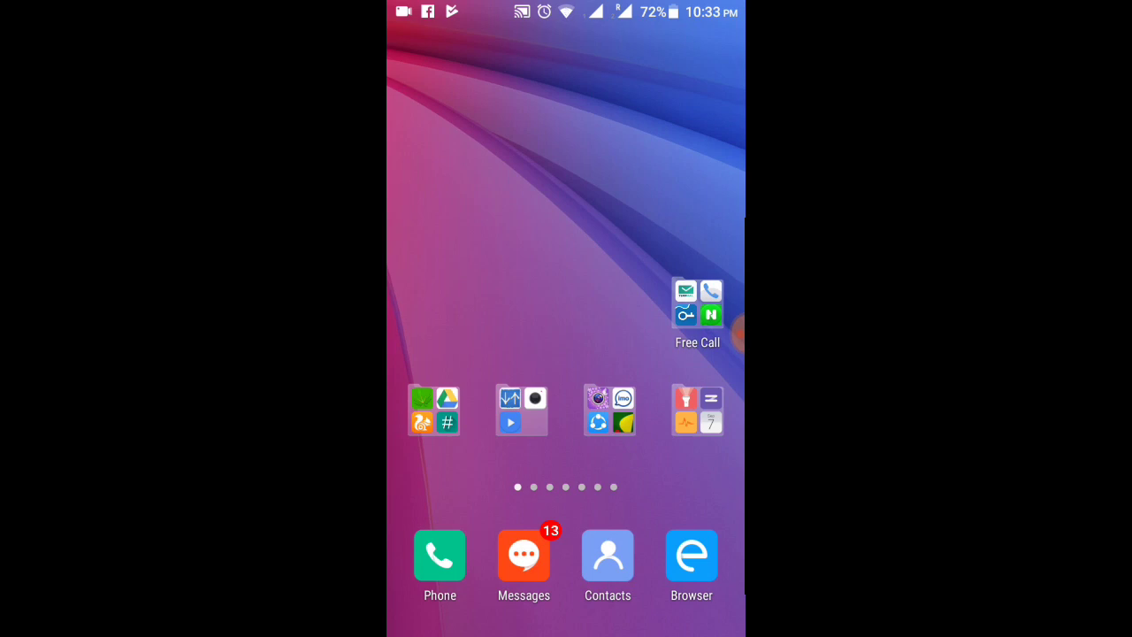
Step: Install Kingo ROOT from kingo-root-4-0.apk in File Manager's Phone storage
mouse_move(672, 353)
mouse_down()
mouse_move(442, 353)
mouse_move(689, 353)
mouse_up()
click(697, 409)
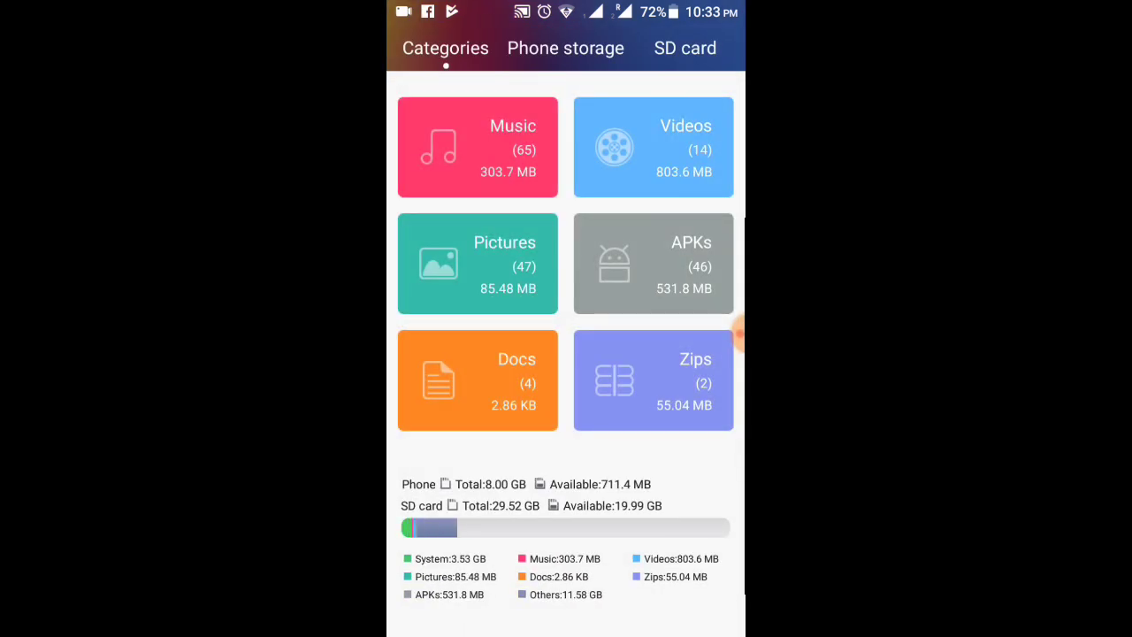
click(684, 47)
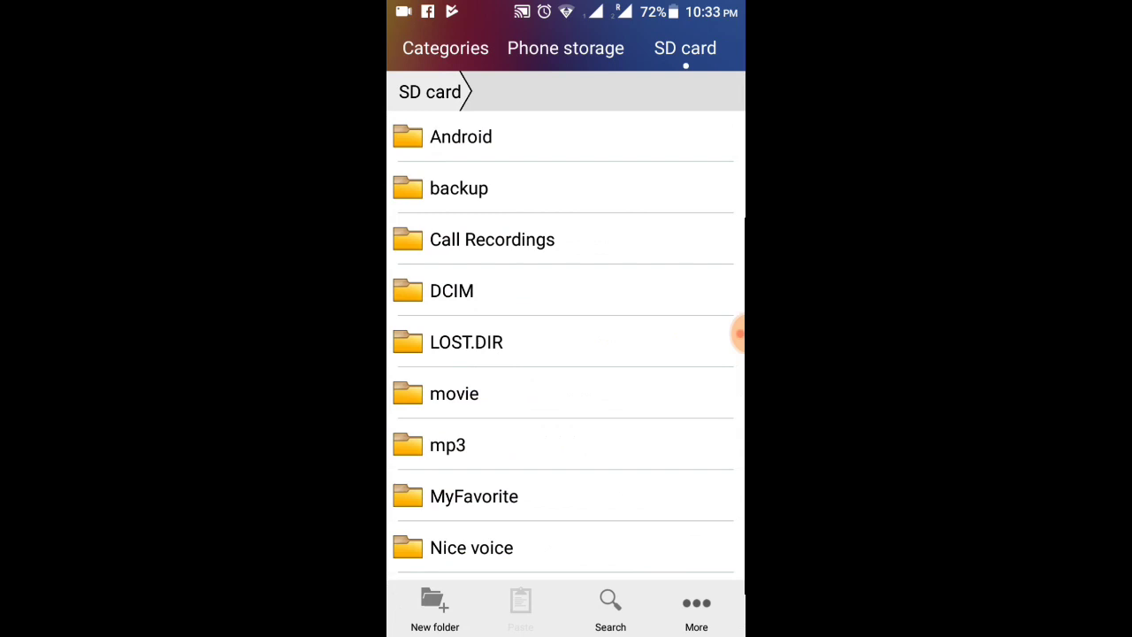
click(565, 47)
scroll(566, 354, down, 15)
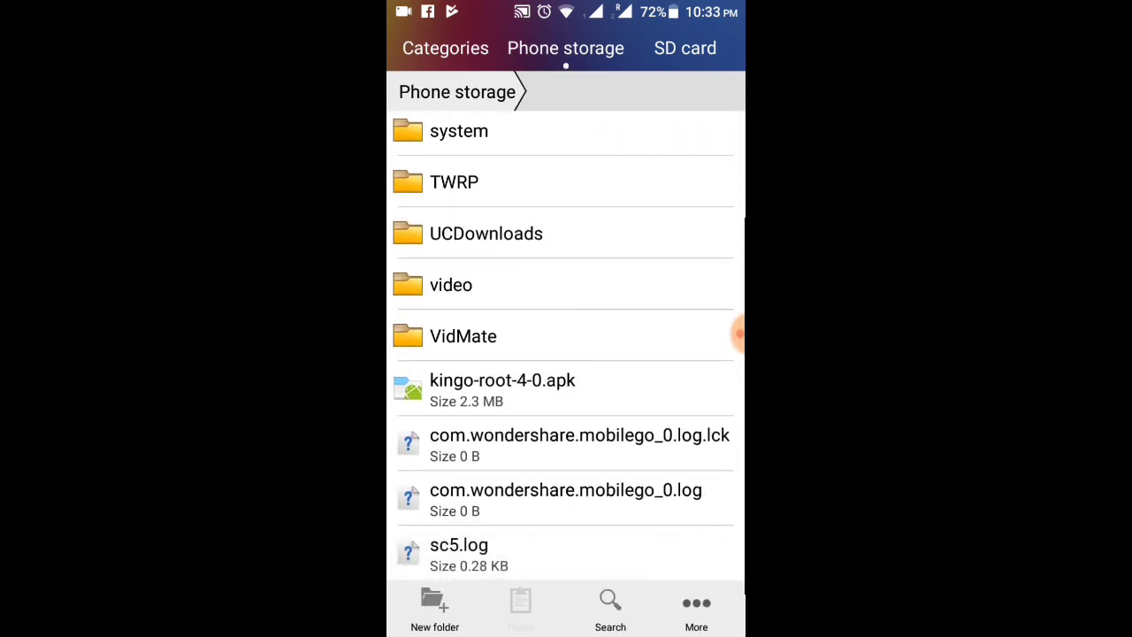
click(502, 389)
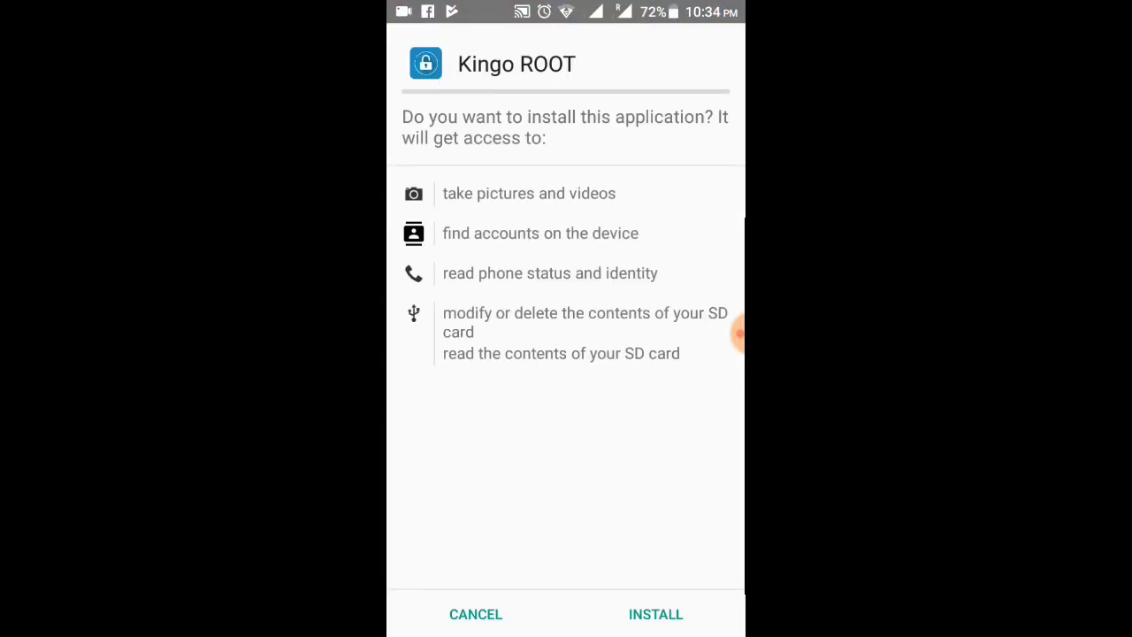
click(656, 613)
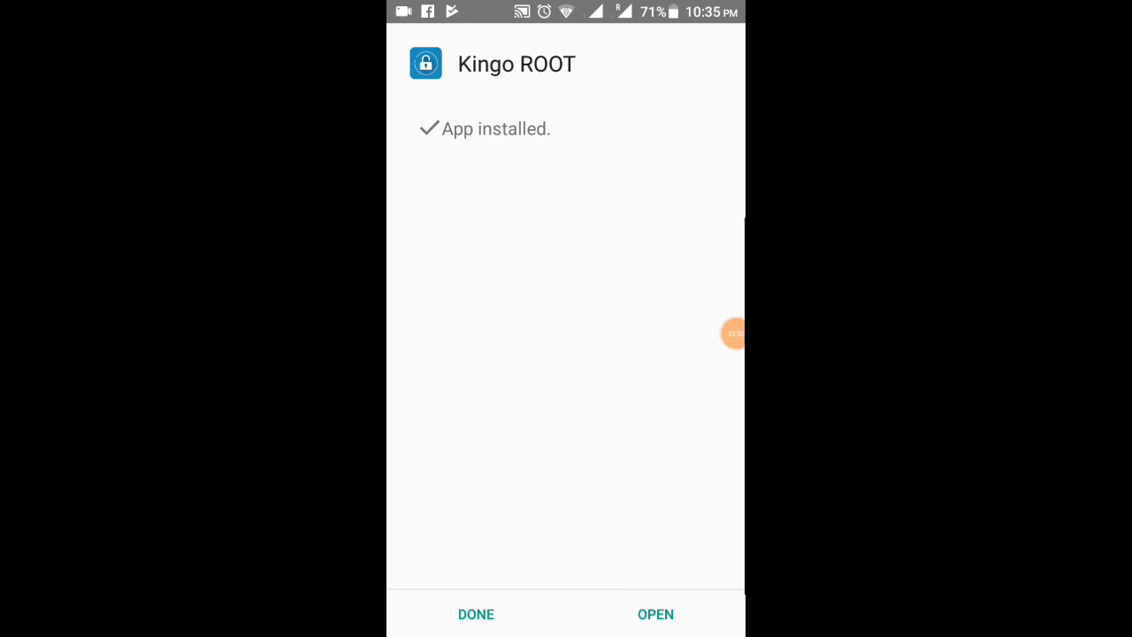
Step: Check and dismiss the notification shade, then launch the newly installed Kingo ROOT
drag(566, 5, 566, 398)
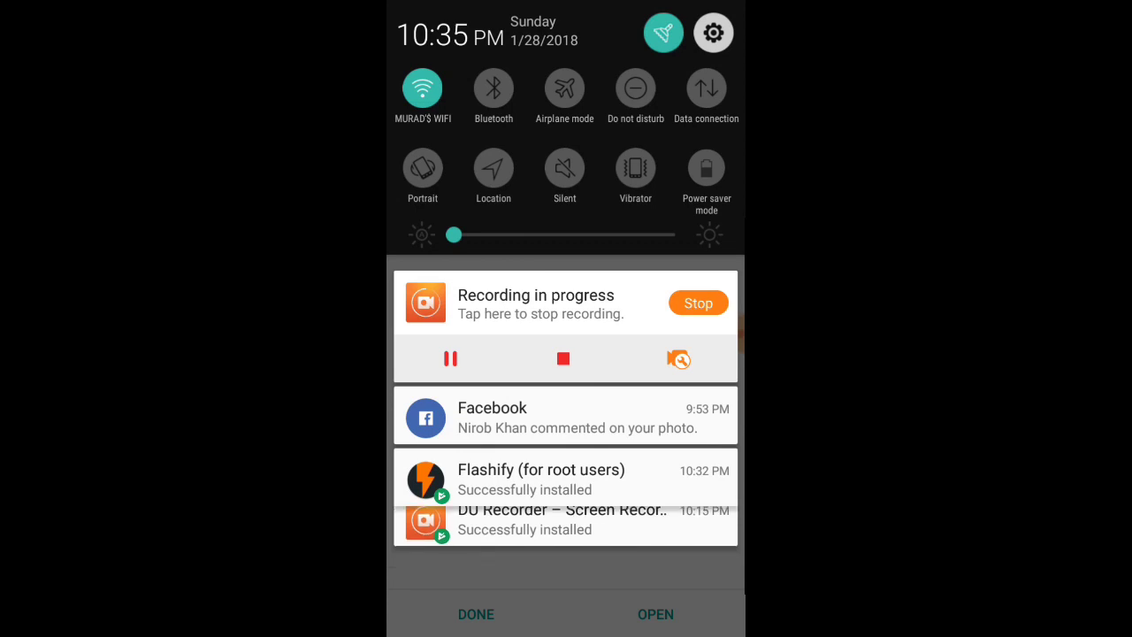
drag(566, 584, 565, 132)
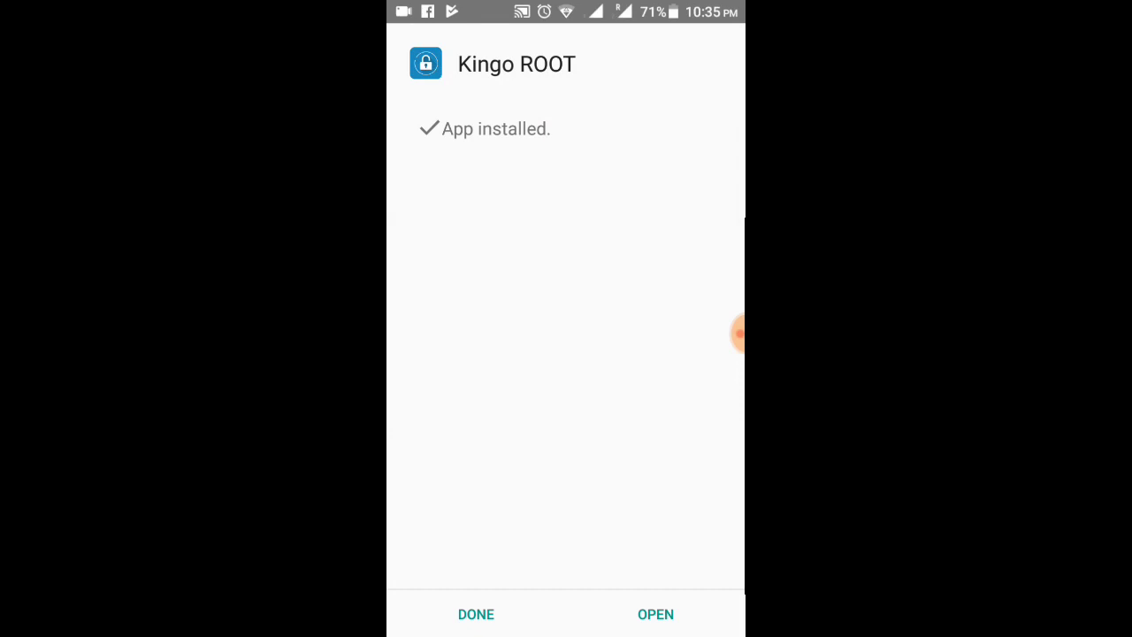
click(655, 613)
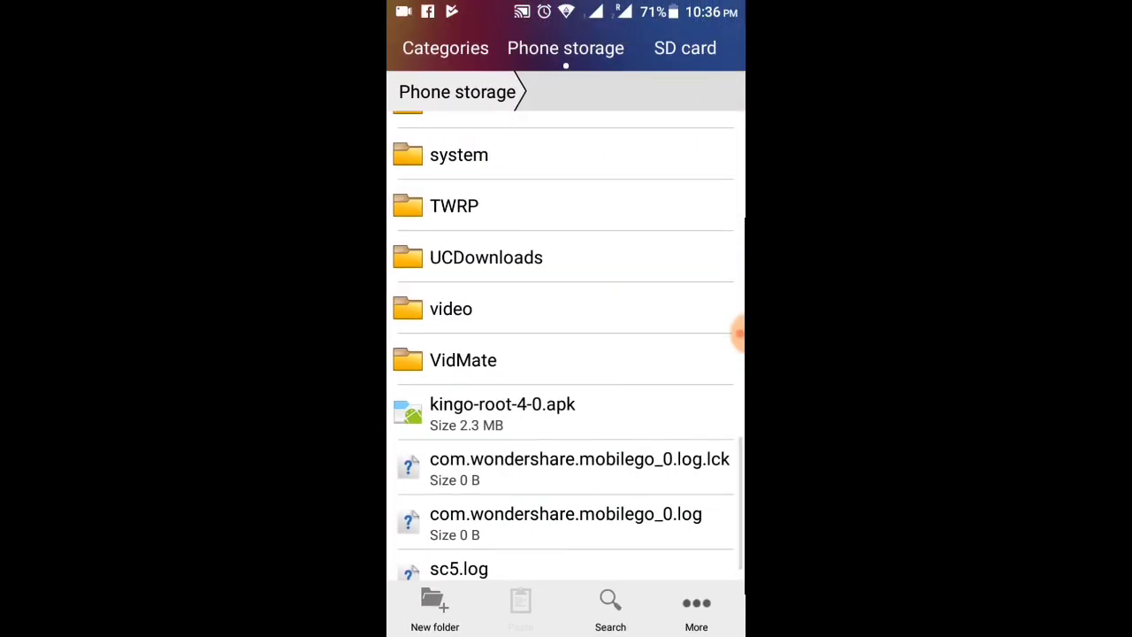
Step: Clear the File Manager, Kingo ROOT and Home cards from recent apps
key(alt+Tab)
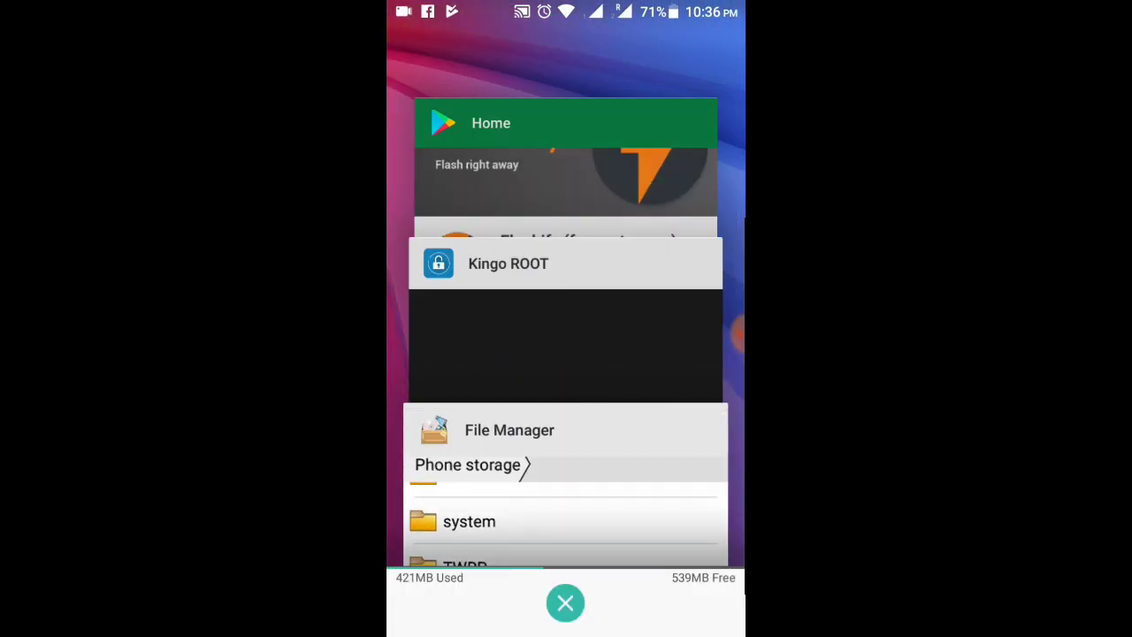
drag(530, 495, 743, 495)
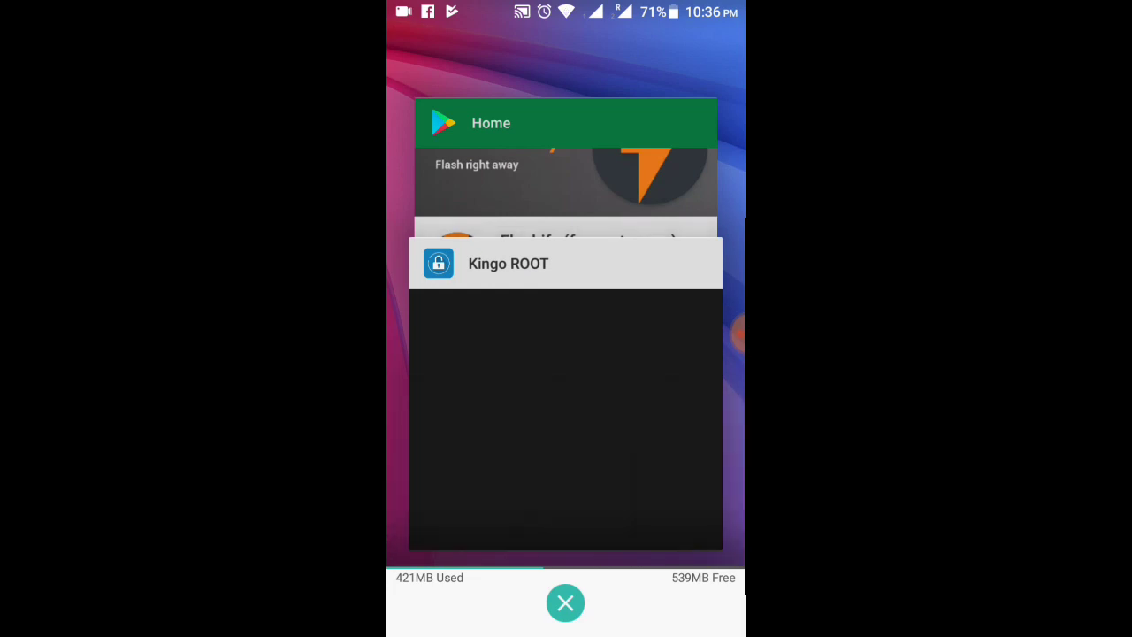
drag(531, 397, 743, 397)
drag(619, 265, 371, 265)
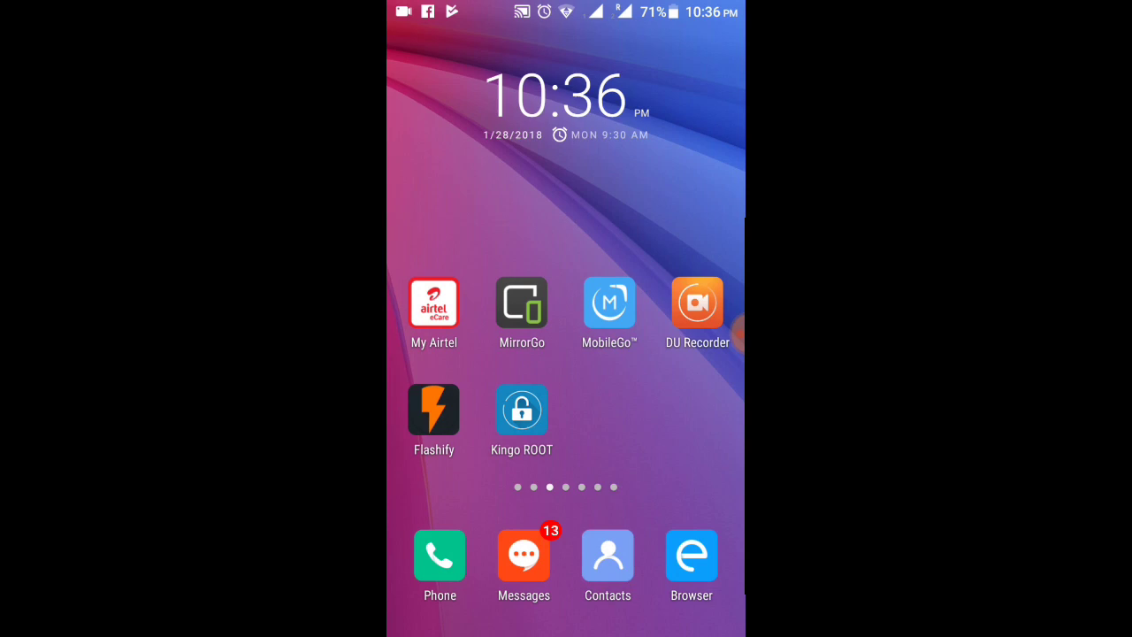
Step: Browse the home pages and open the app folder holding File Manager
drag(442, 266, 690, 265)
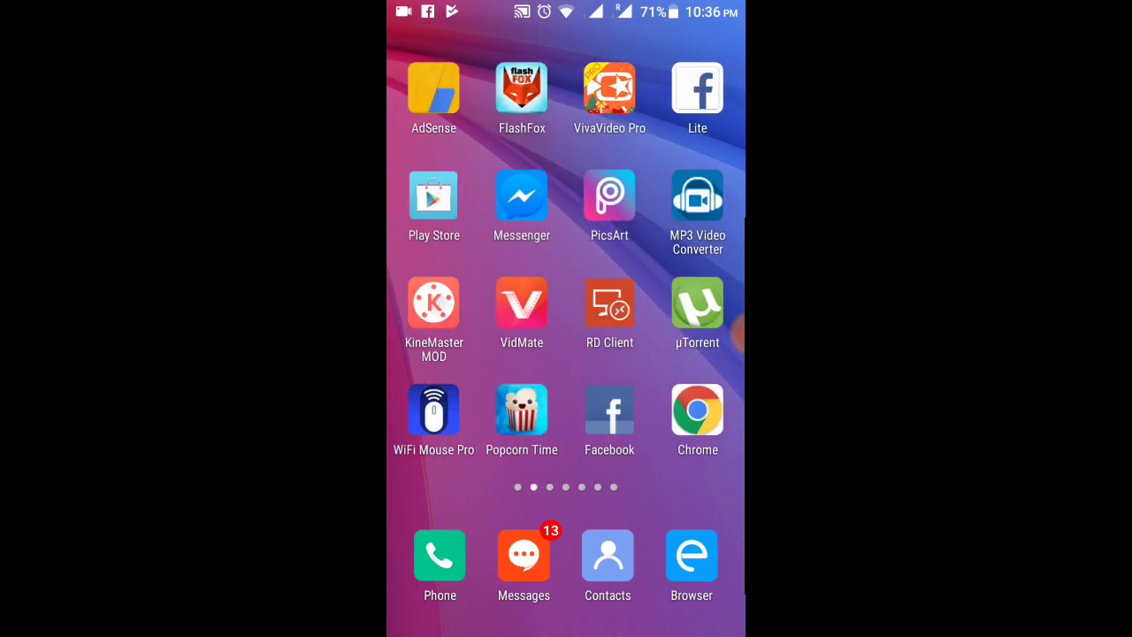
drag(443, 266, 690, 266)
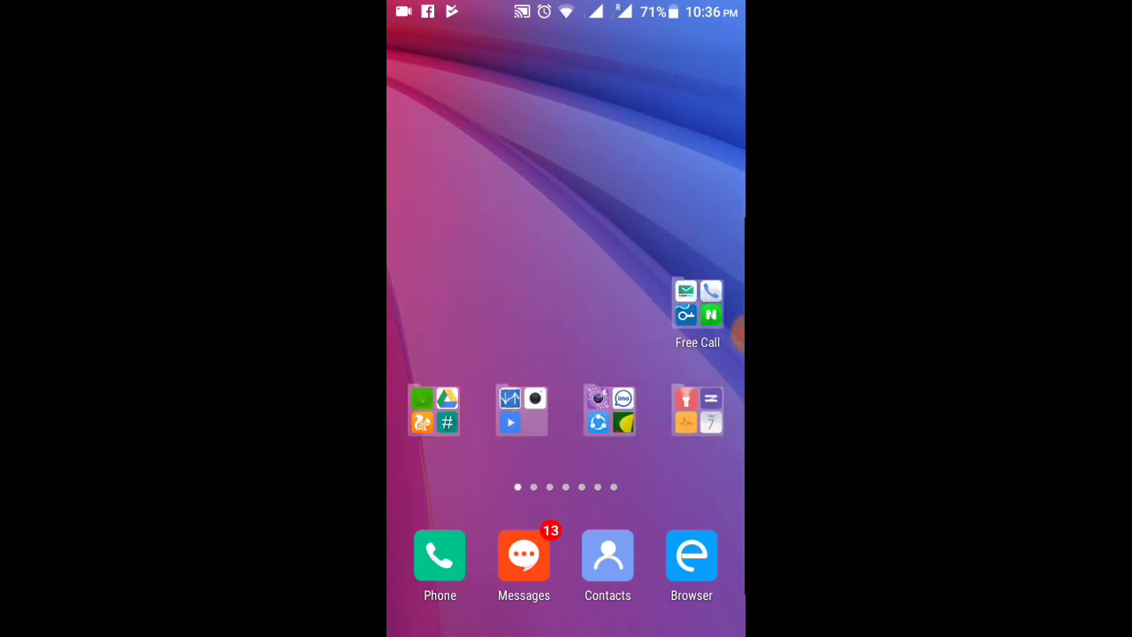
click(721, 329)
click(722, 332)
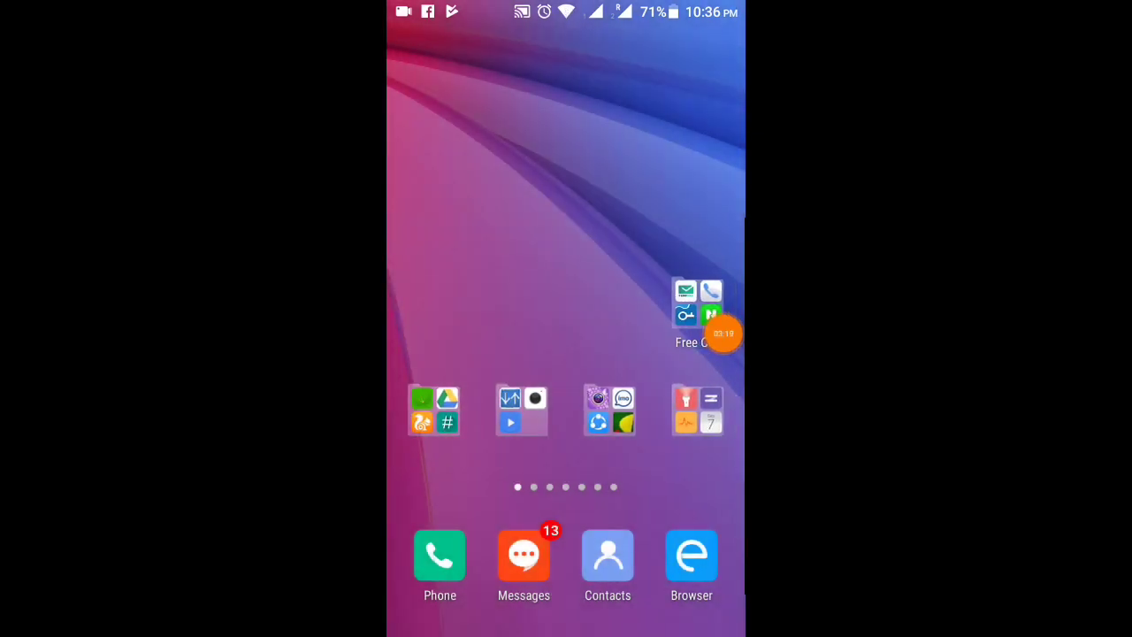
drag(672, 221, 442, 221)
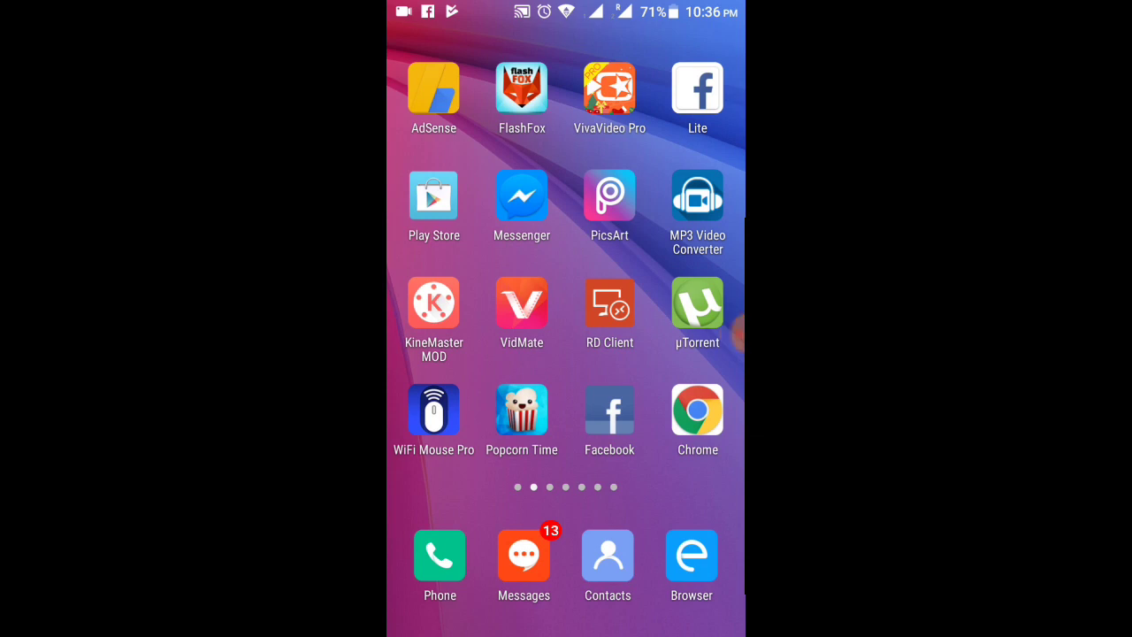
mouse_move(442, 265)
mouse_down()
mouse_move(672, 265)
mouse_move(442, 265)
mouse_up()
mouse_move(672, 265)
mouse_down()
mouse_move(442, 265)
mouse_move(672, 265)
mouse_up()
drag(442, 265, 672, 265)
Step: Launch File Manager and browse the Phone storage list
click(433, 409)
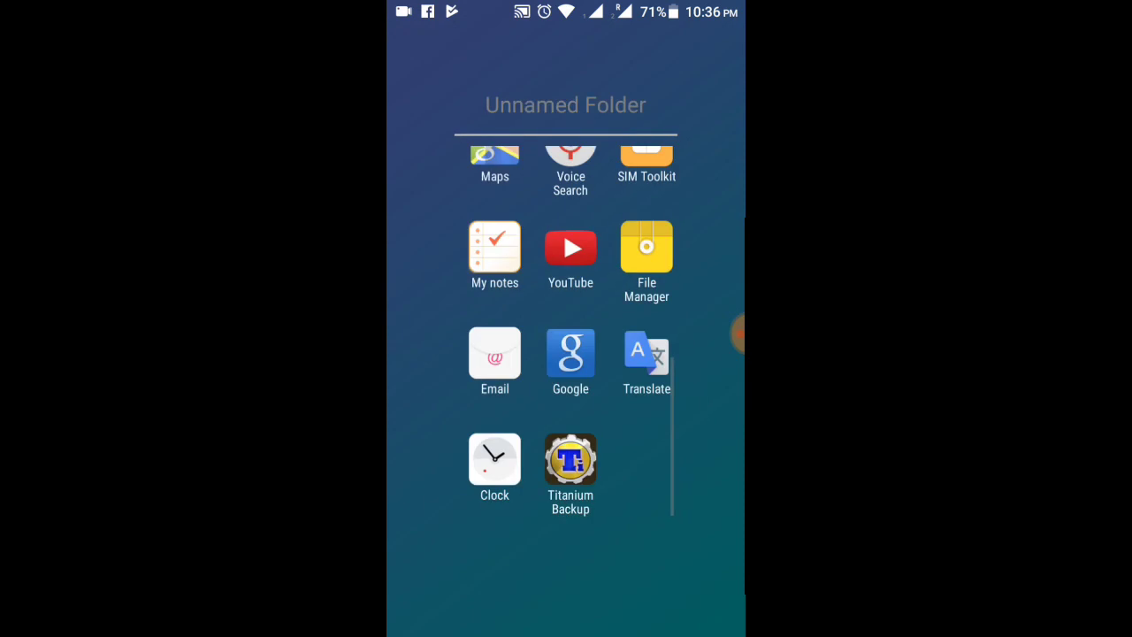
click(646, 248)
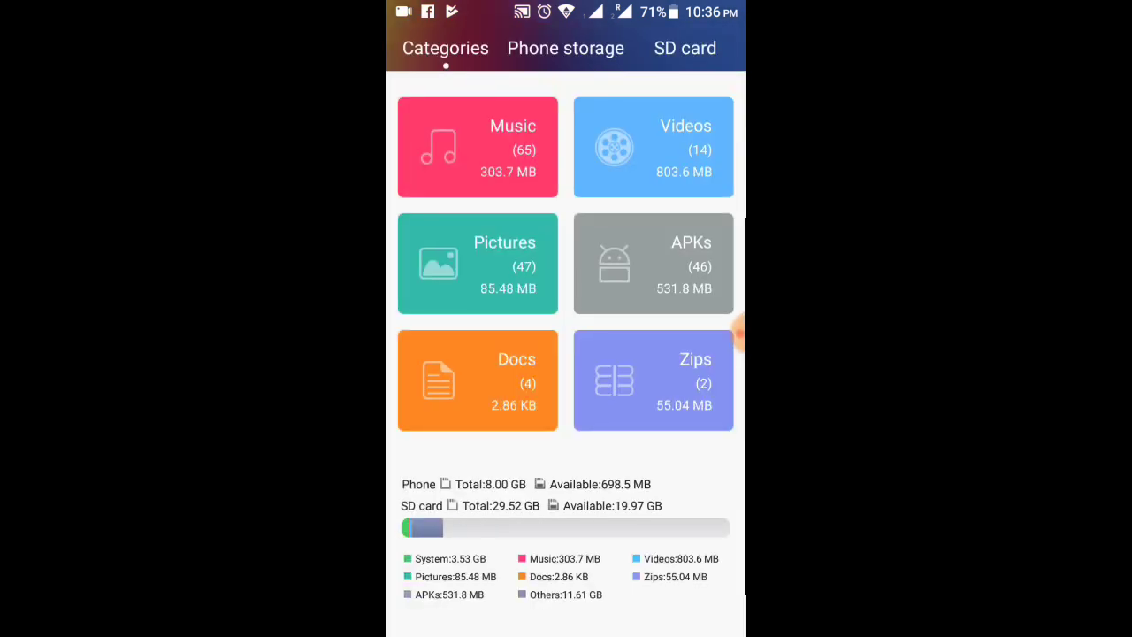
click(565, 48)
scroll(566, 353, down, 15)
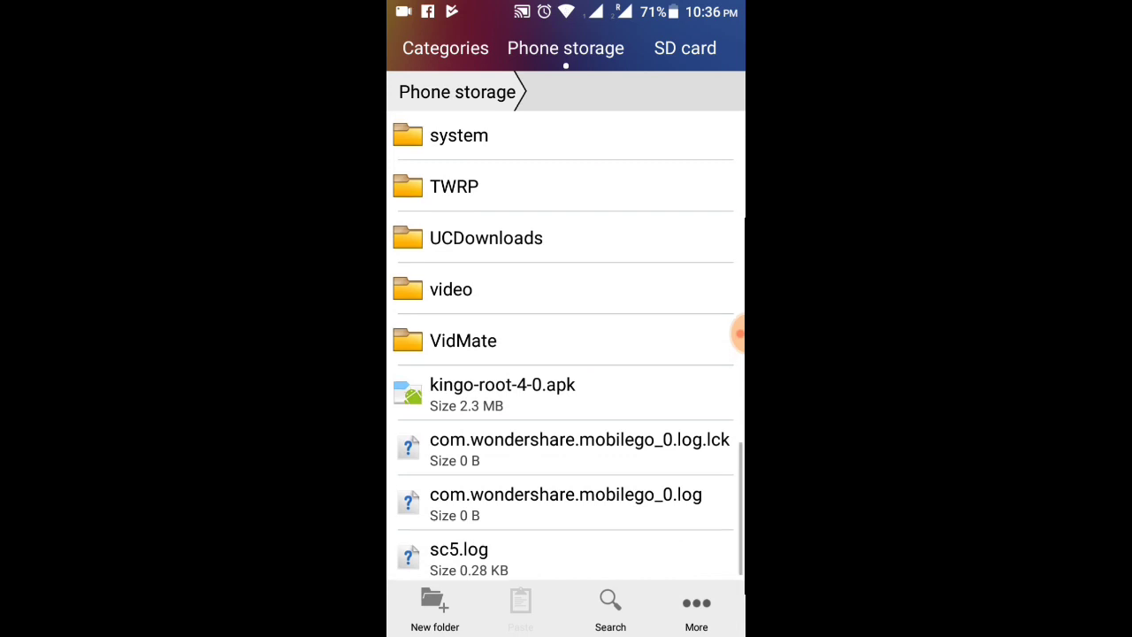
scroll(566, 353, up, 4)
scroll(566, 345, up, 2)
scroll(566, 345, up, 3)
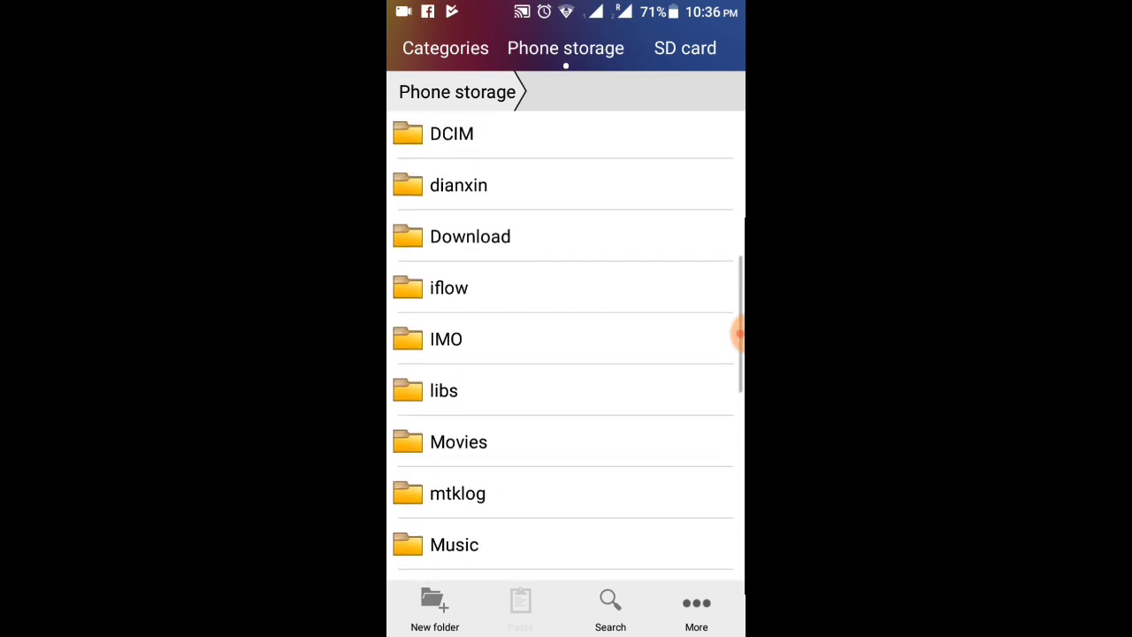
scroll(566, 345, up, 3)
scroll(566, 345, up, 2)
scroll(566, 345, up, 3)
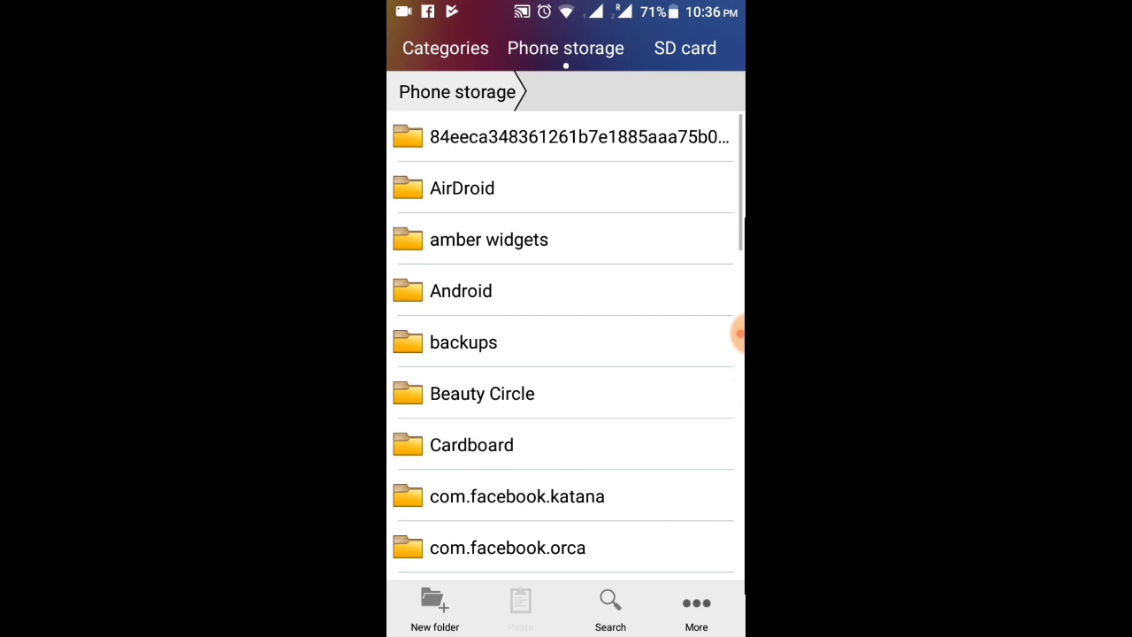
scroll(566, 353, down, 10)
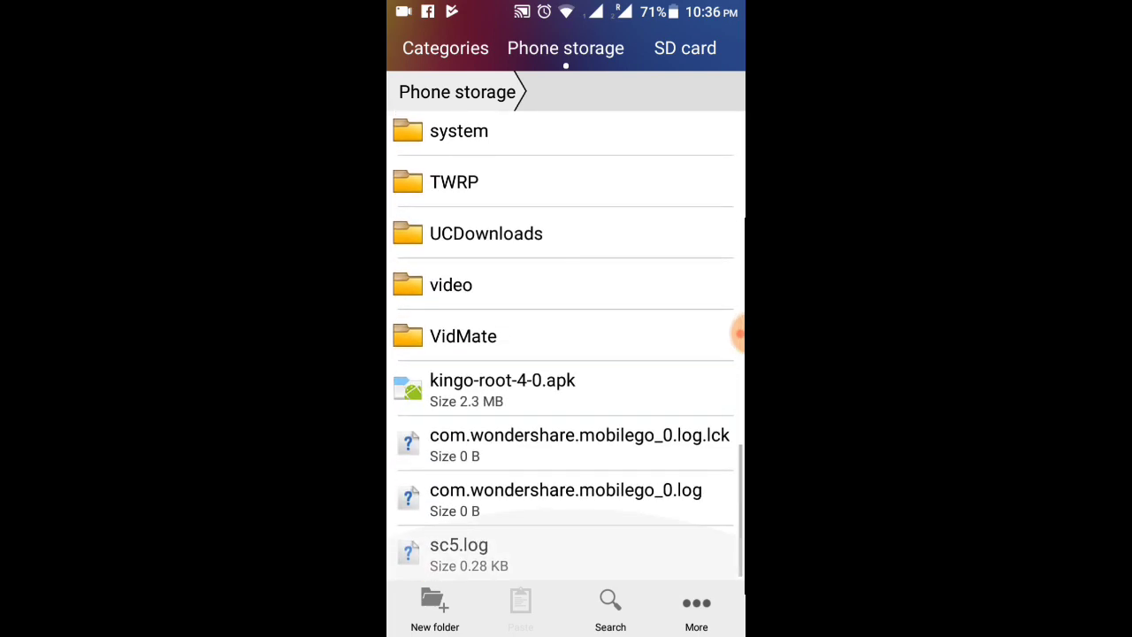
Step: Copy Philiz recovery.img from the SD card's root iris 810 folder
click(685, 47)
scroll(565, 345, down, 10)
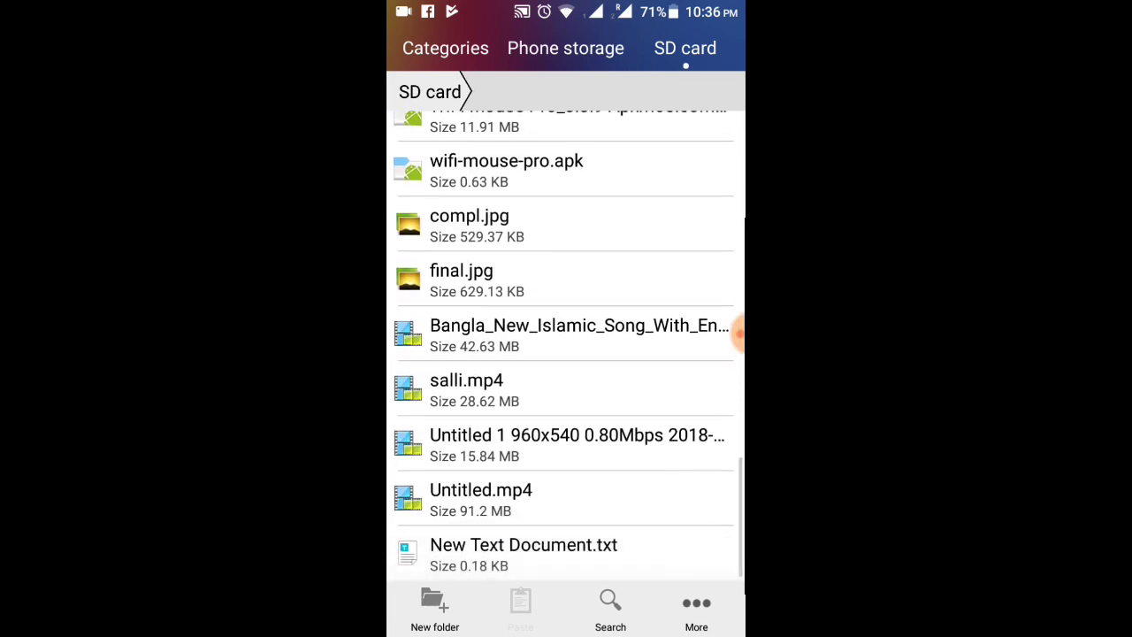
scroll(566, 345, up, 3)
scroll(565, 345, up, 1)
scroll(565, 345, up, 3)
scroll(566, 344, up, 4)
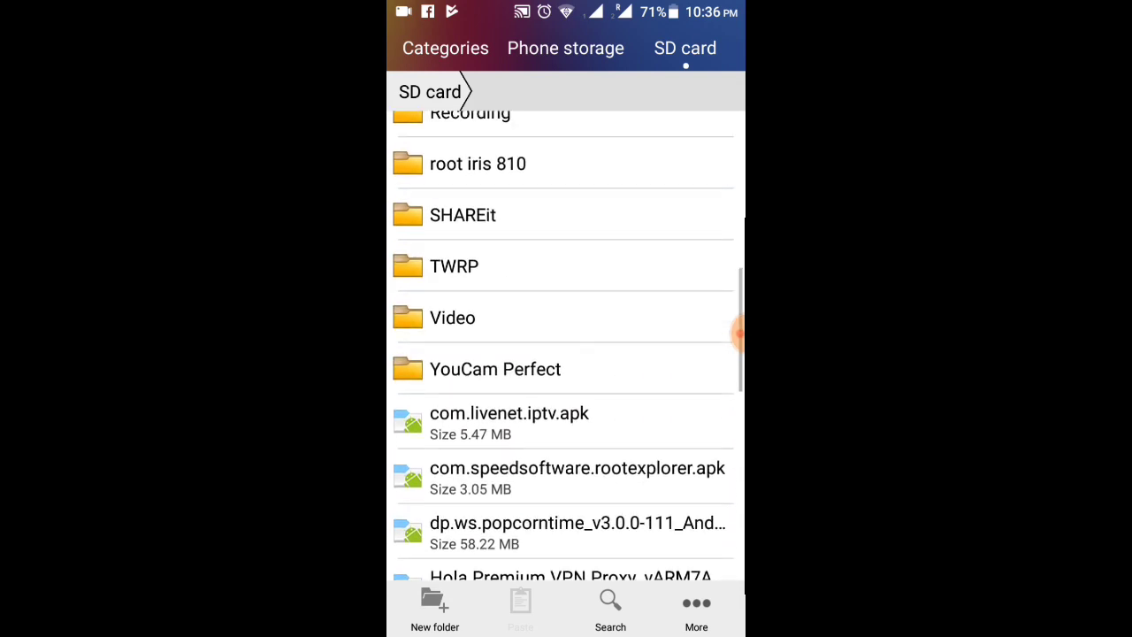
scroll(566, 345, up, 1)
scroll(566, 345, up, 2)
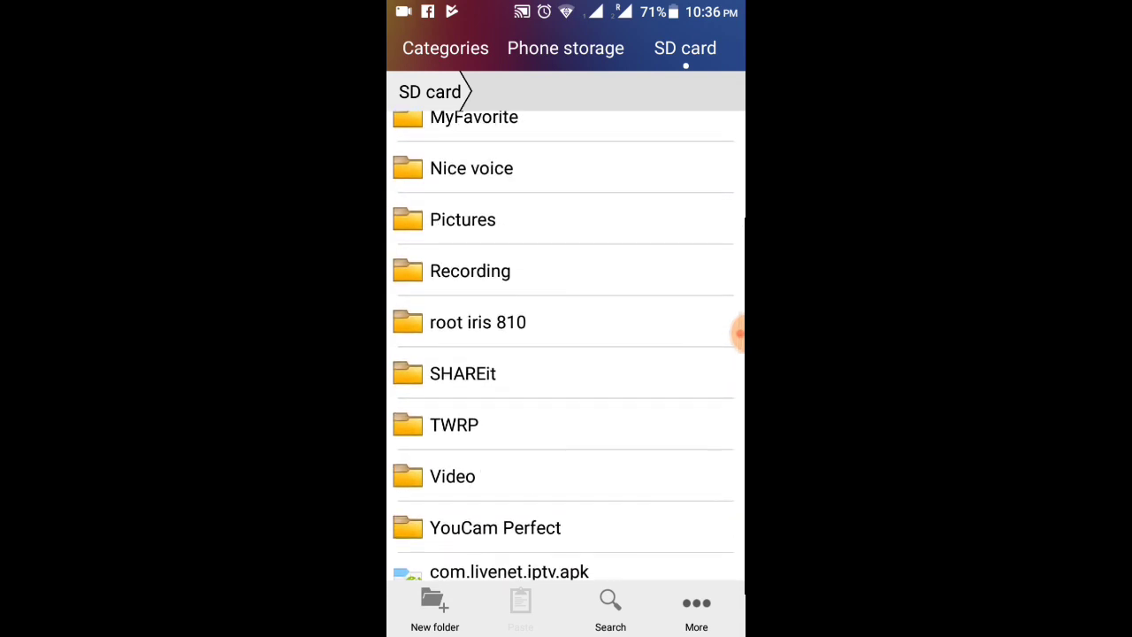
click(478, 321)
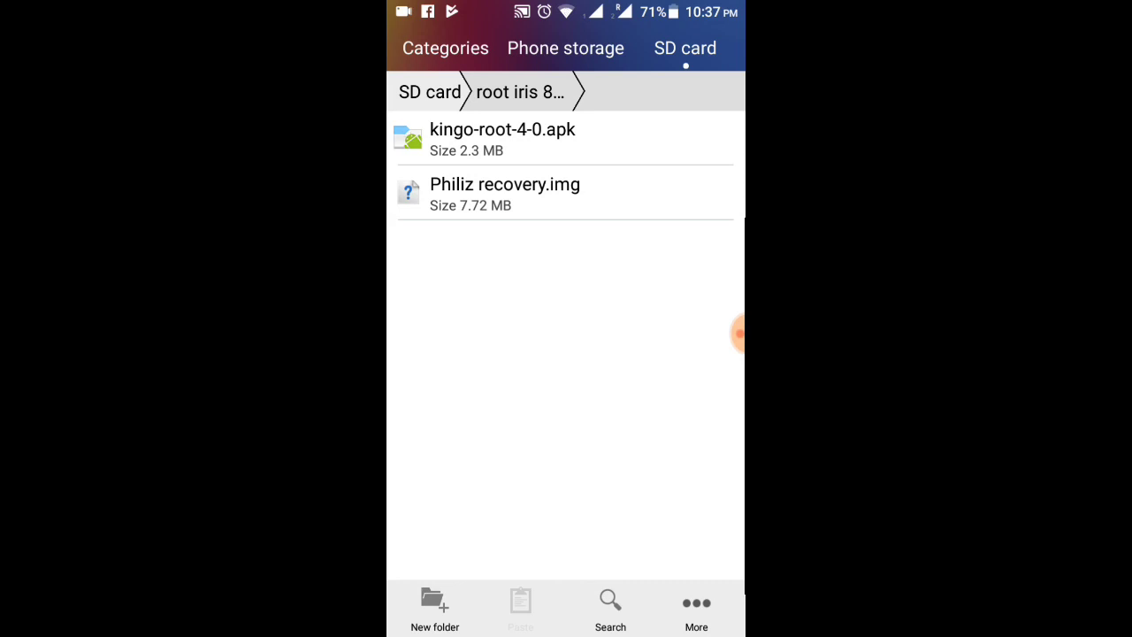
click(504, 193)
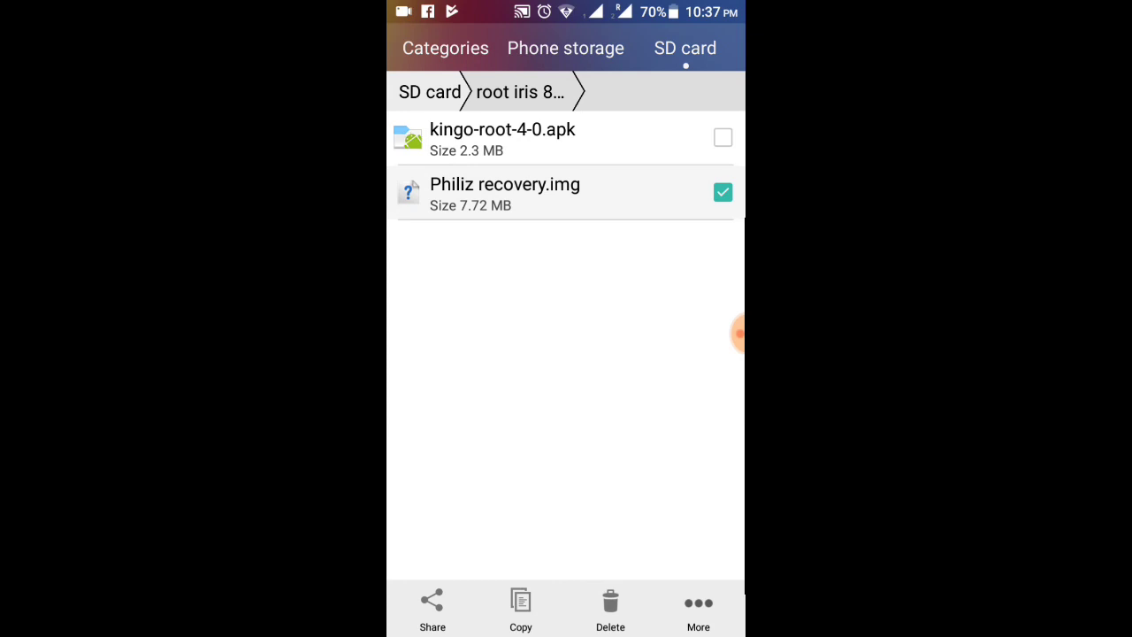
click(520, 608)
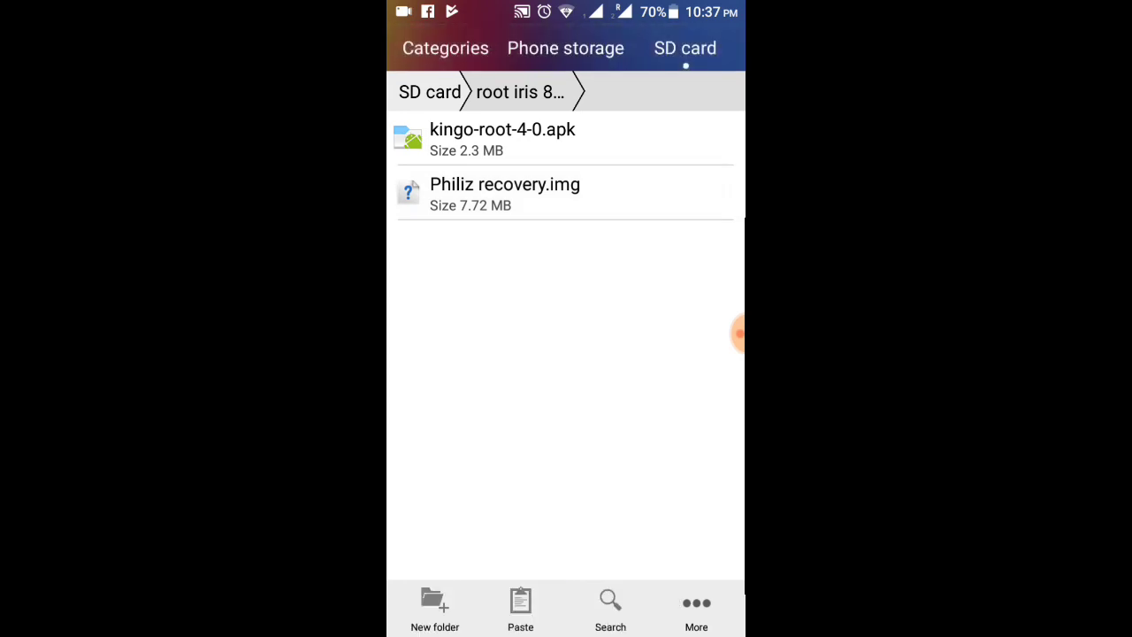
Step: Paste Philiz recovery.img into the SD card root
key(Escape)
scroll(566, 354, down, 5)
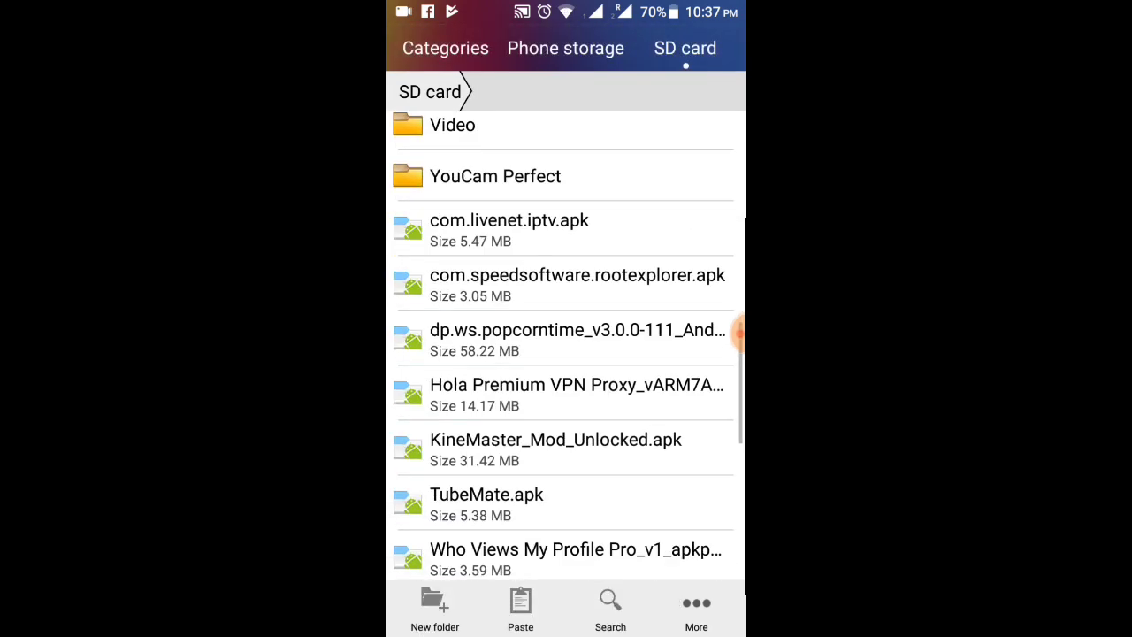
scroll(566, 353, down, 5)
scroll(566, 353, up, 5)
scroll(738, 334, down, 5)
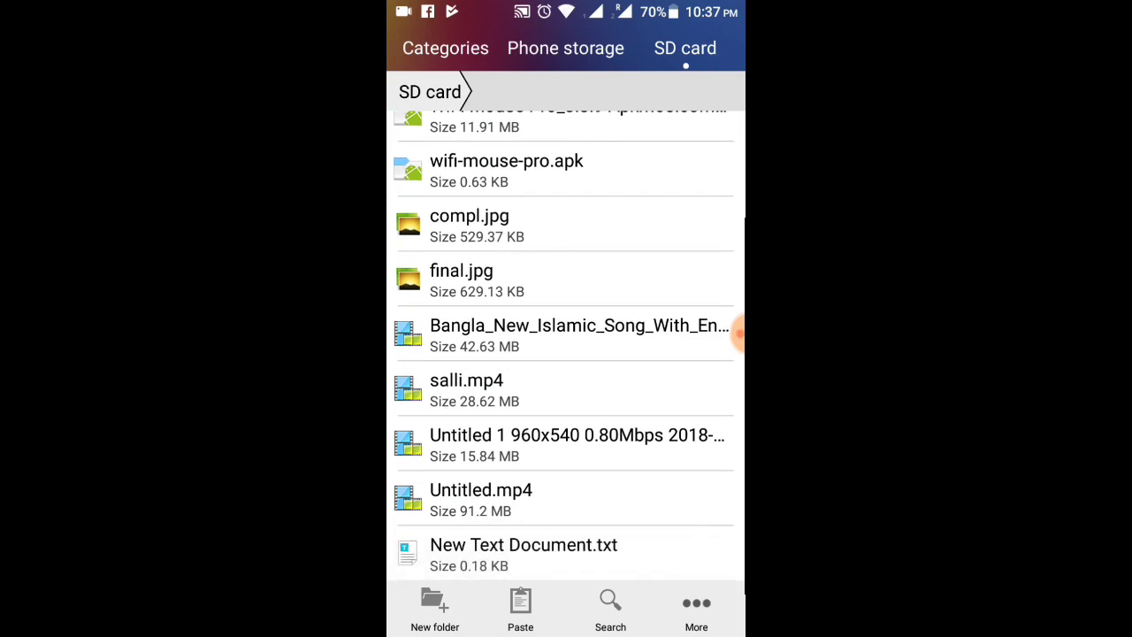
scroll(738, 334, up, 10)
scroll(565, 353, down, 10)
click(520, 609)
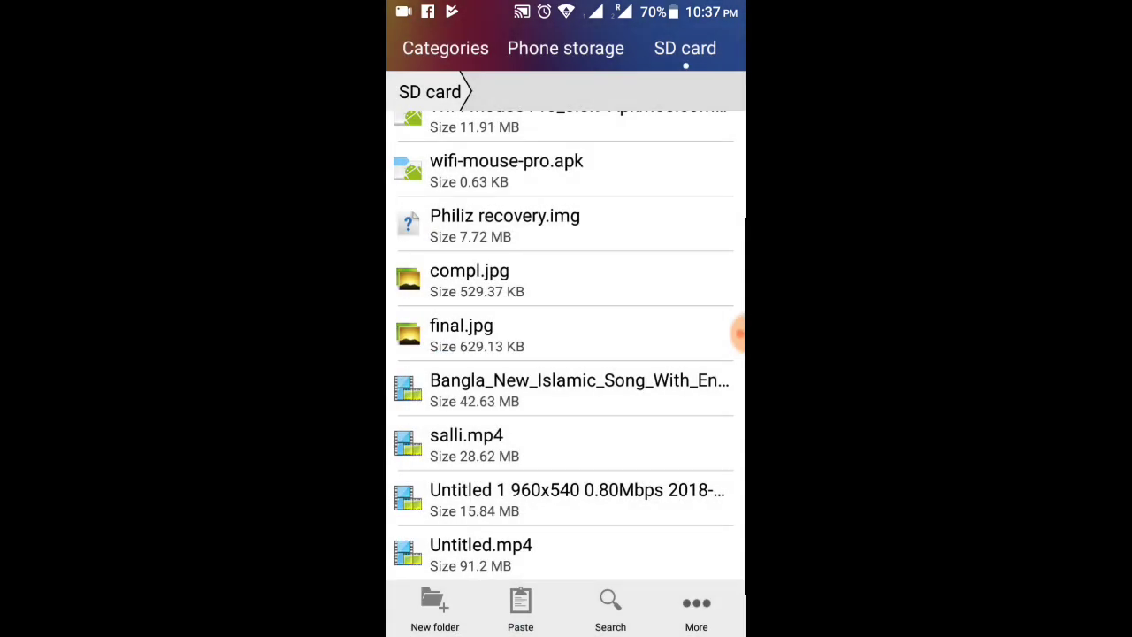
Step: Copy Philiz recovery.img again and paste it into Phone storage
scroll(738, 335, down, 1)
scroll(738, 334, up, 4)
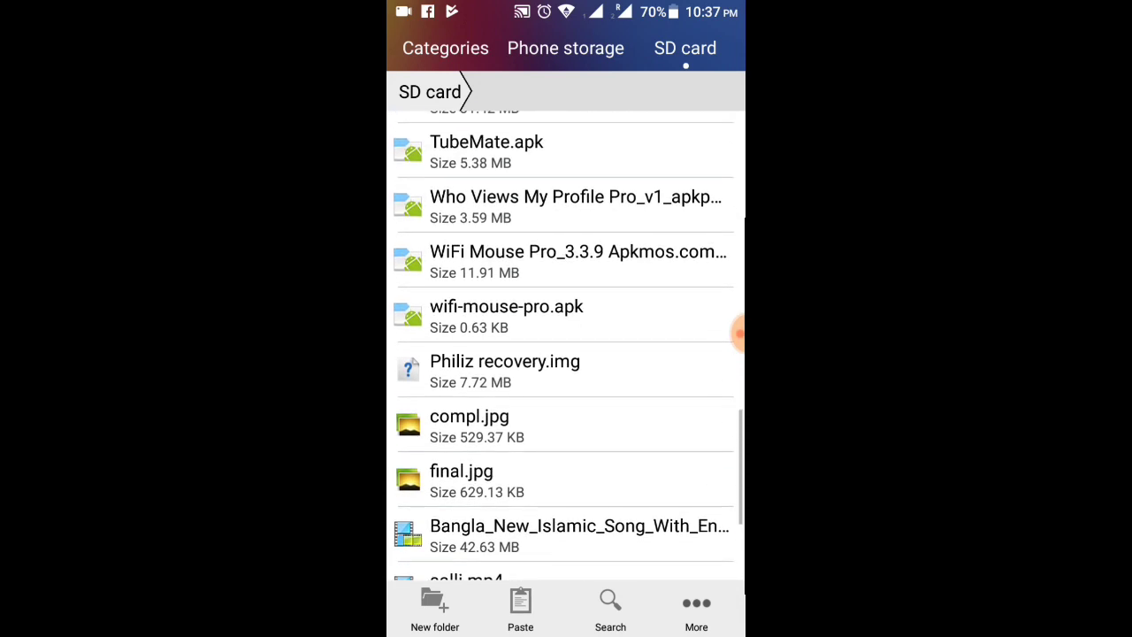
click(738, 349)
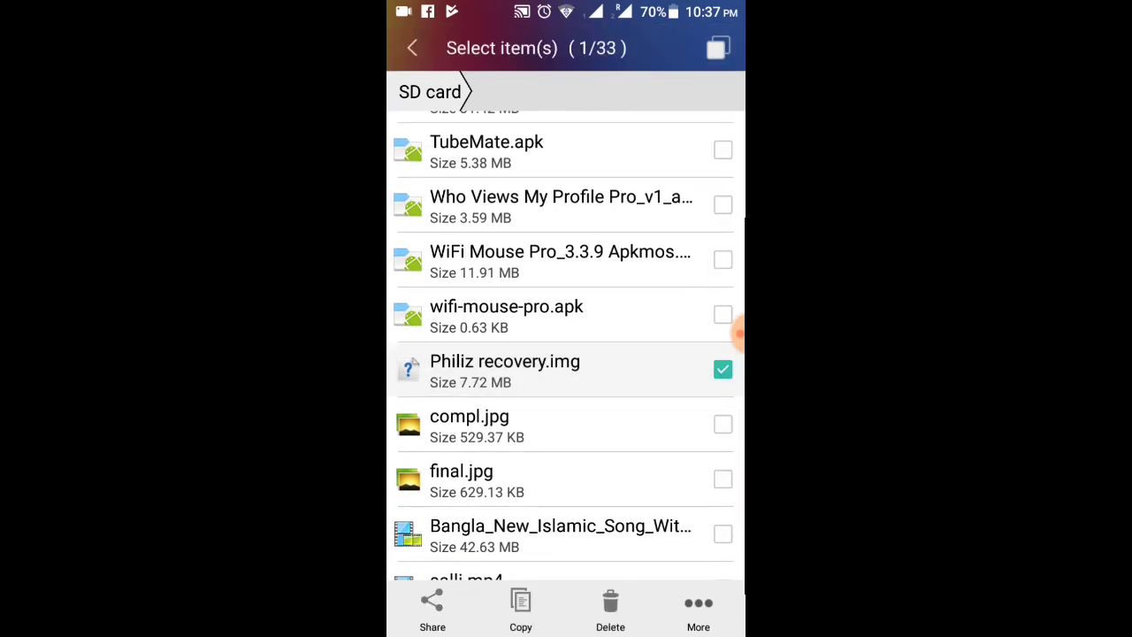
click(697, 608)
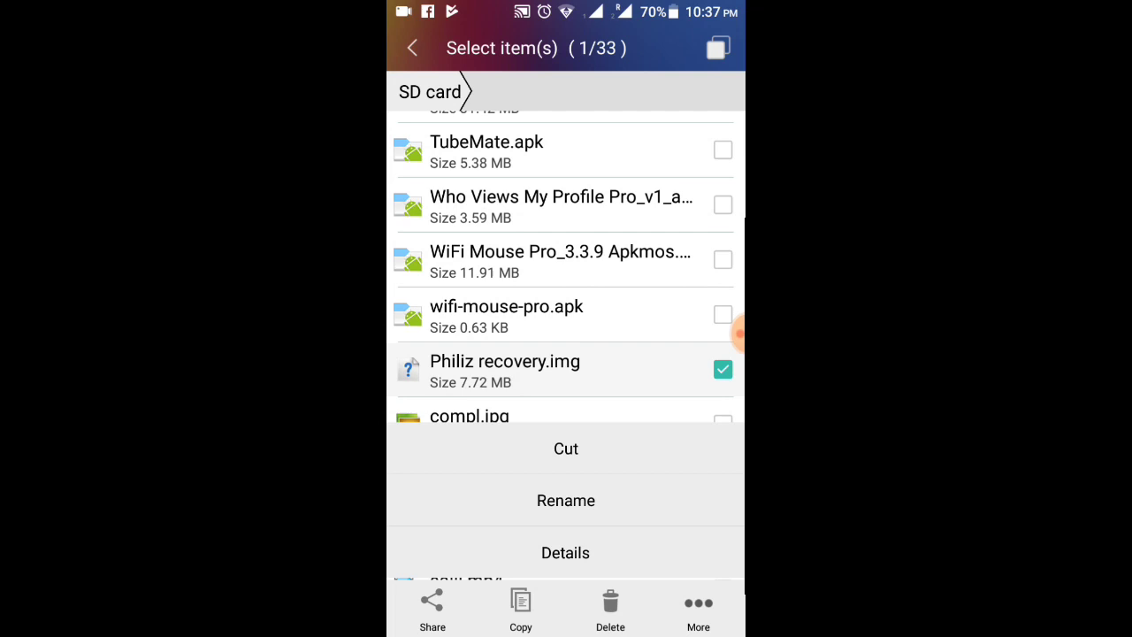
key(Escape)
click(520, 608)
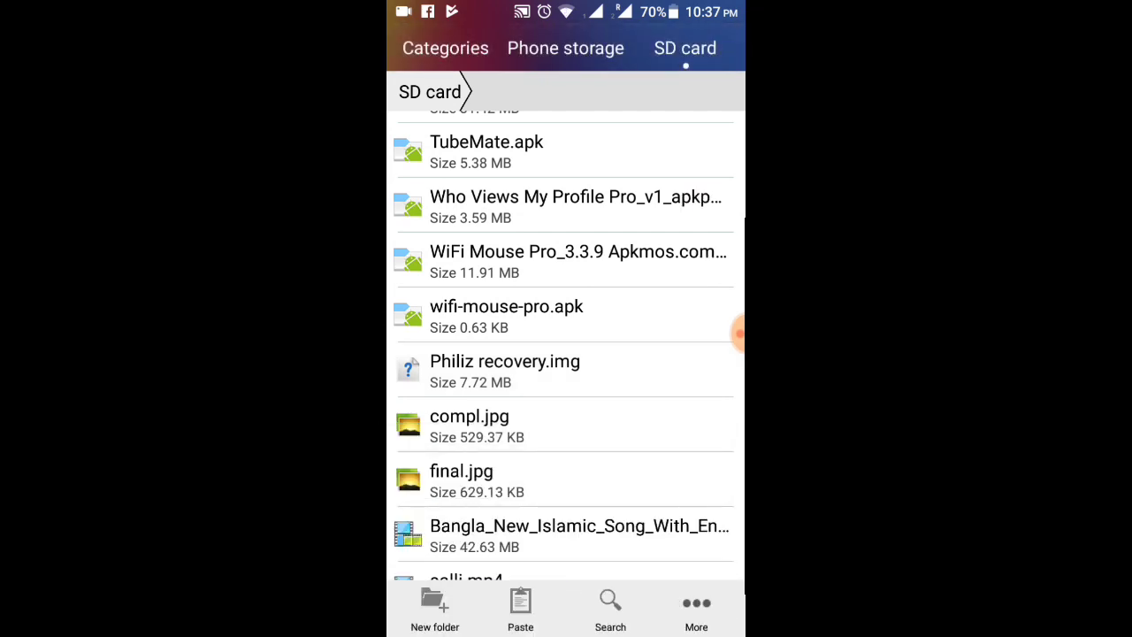
click(565, 48)
click(520, 608)
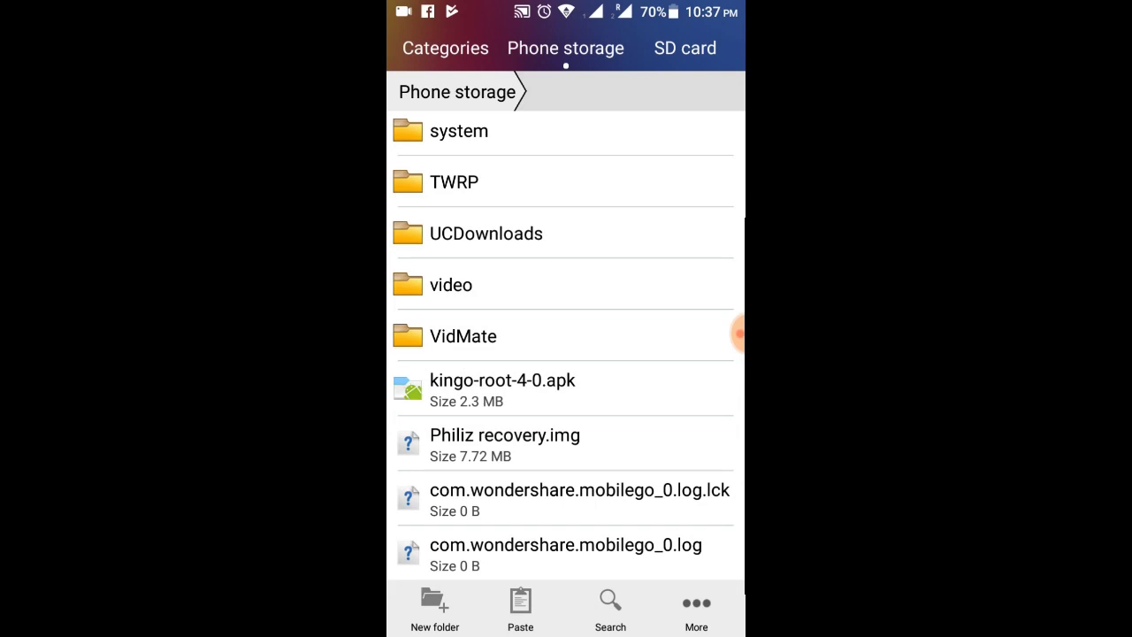
click(685, 48)
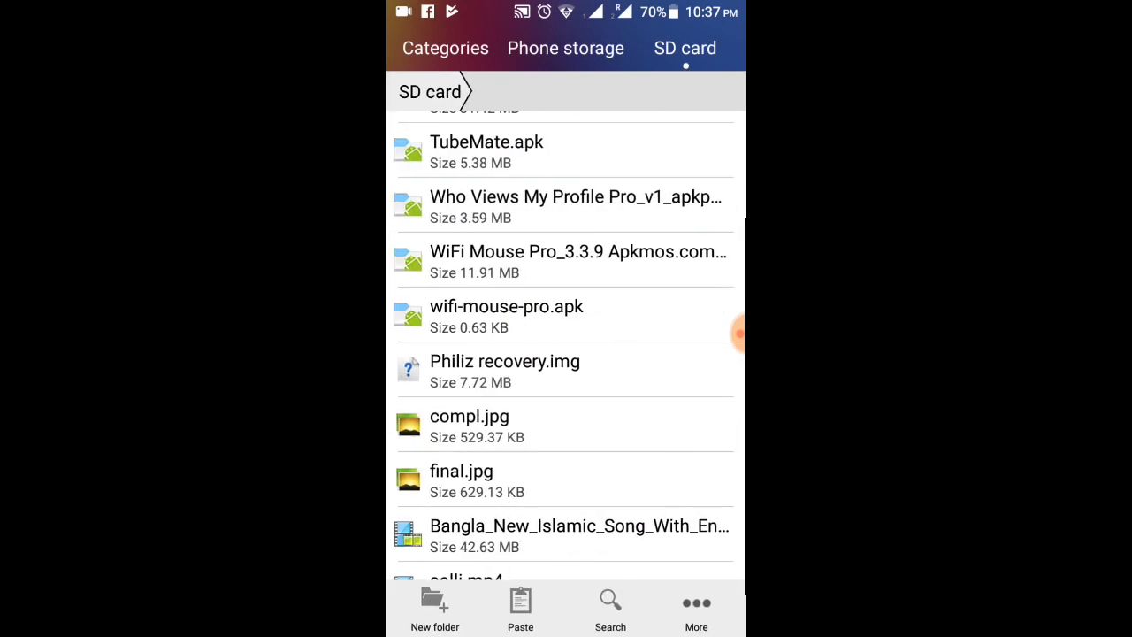
Step: Launch Flashify from the home screen, accept its disclaimer and grant Superuser root access
key(Home)
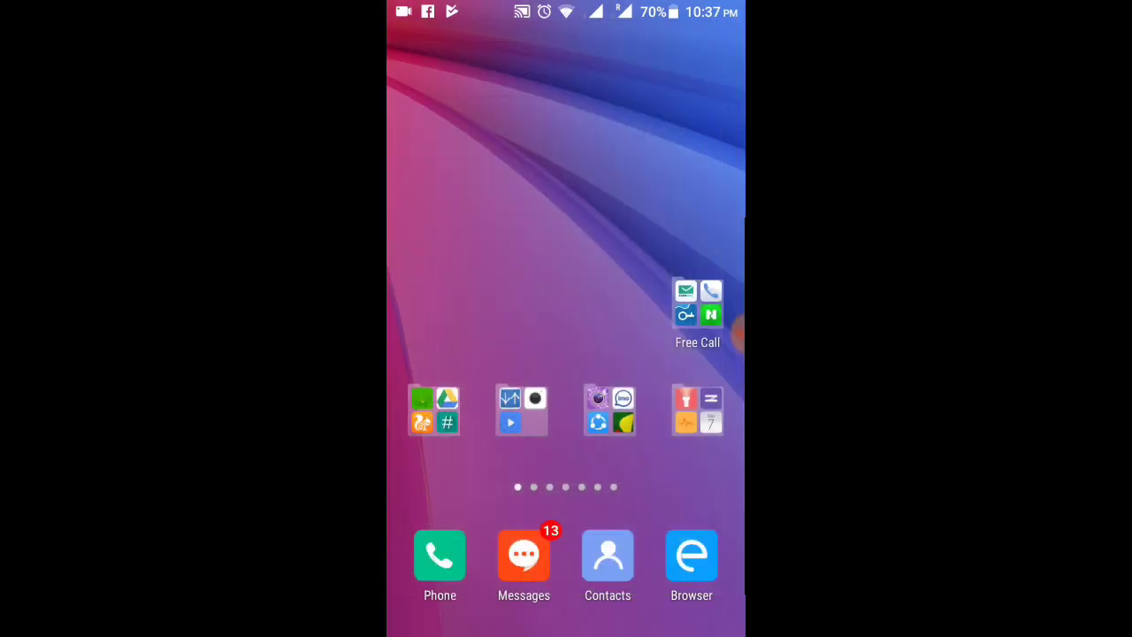
drag(690, 353, 442, 354)
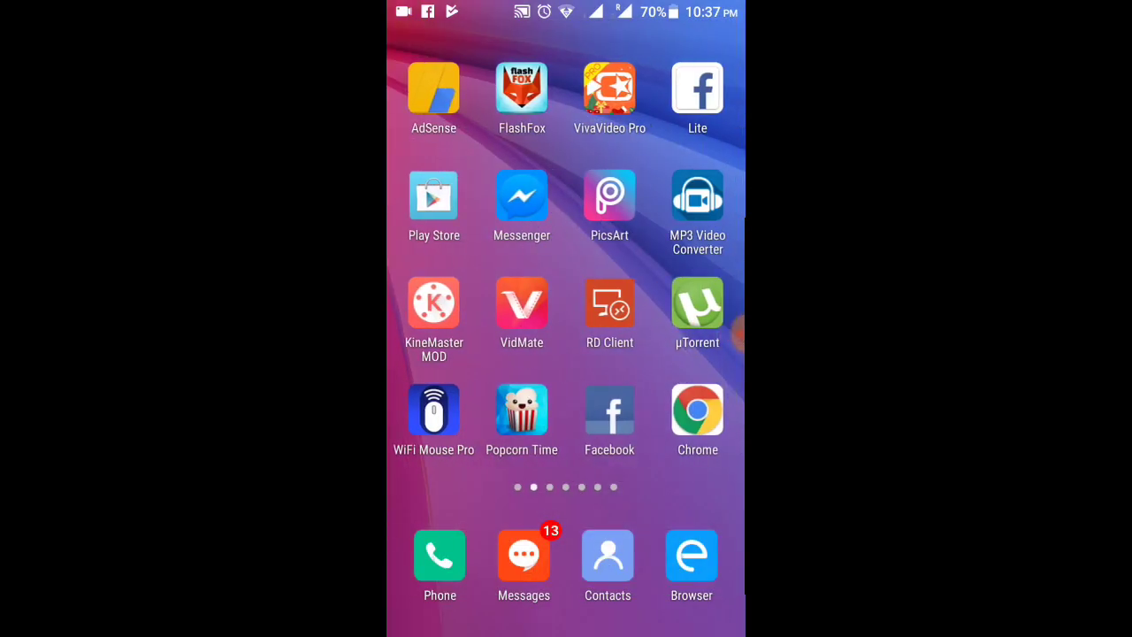
drag(690, 354, 442, 354)
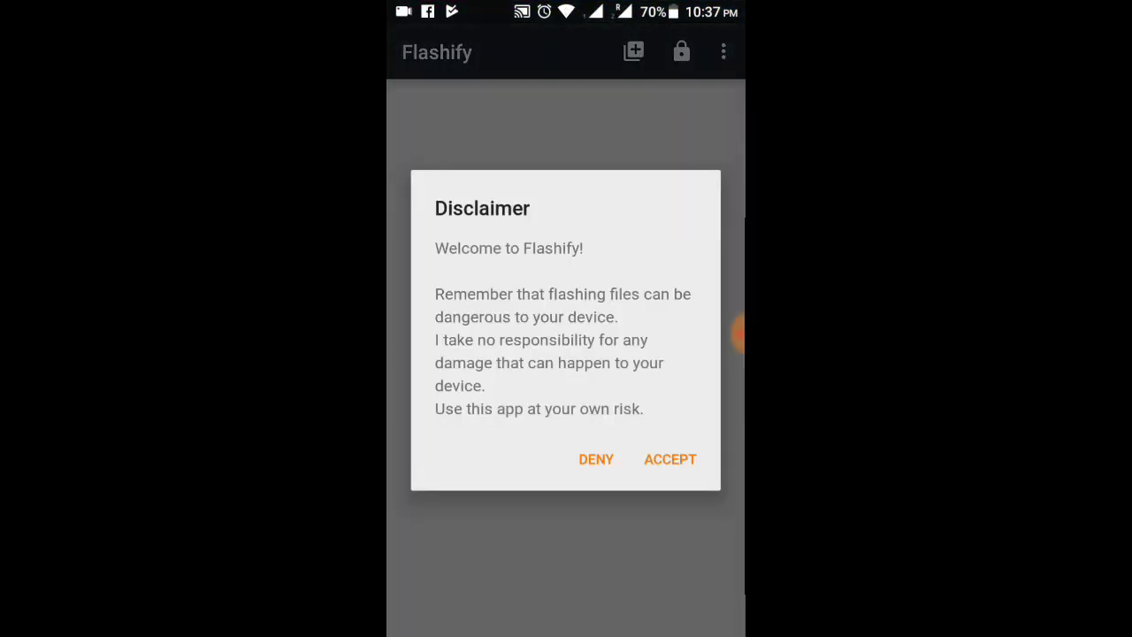
click(670, 459)
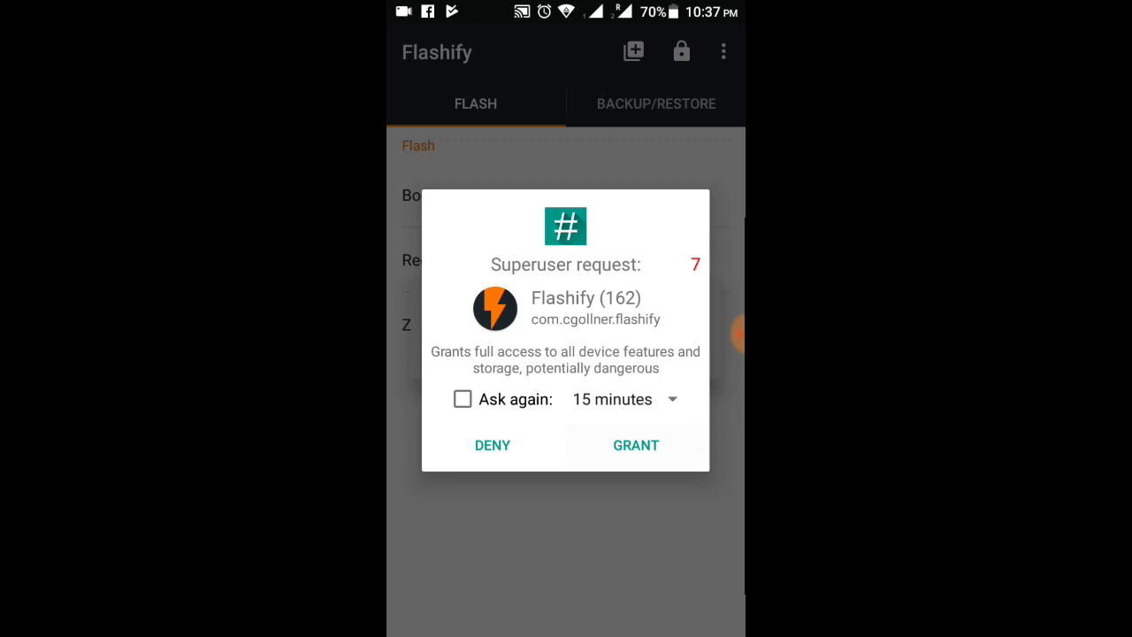
click(636, 445)
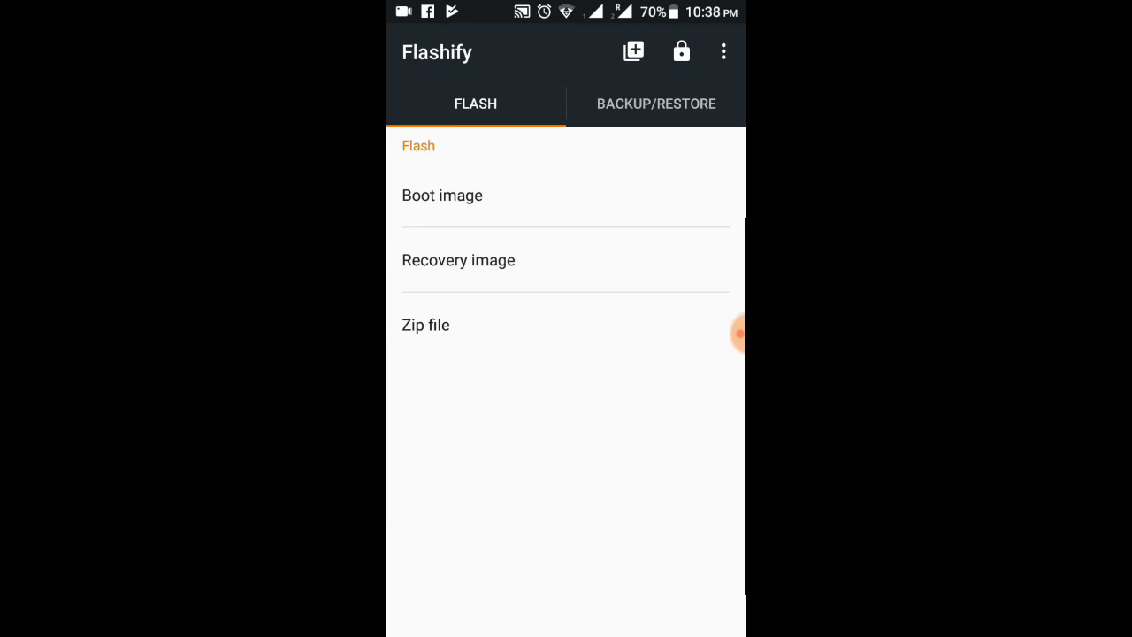
click(656, 104)
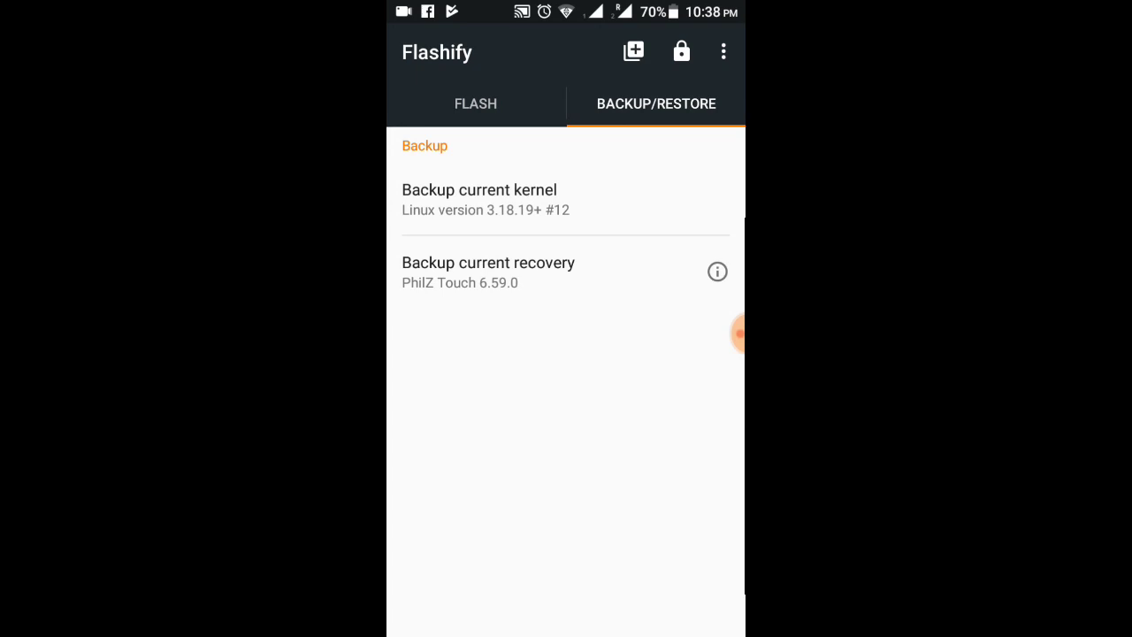
click(476, 103)
click(656, 103)
click(476, 104)
click(656, 104)
click(476, 103)
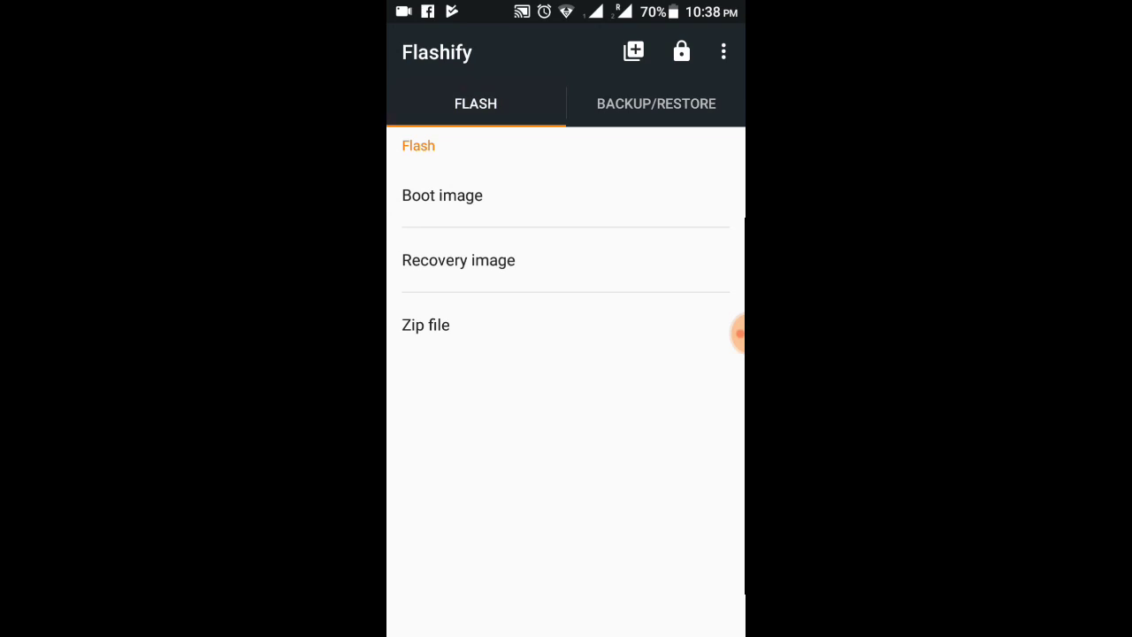
click(656, 104)
click(475, 104)
mouse_move(654, 398)
mouse_down()
mouse_move(486, 398)
mouse_move(672, 398)
mouse_up()
click(458, 259)
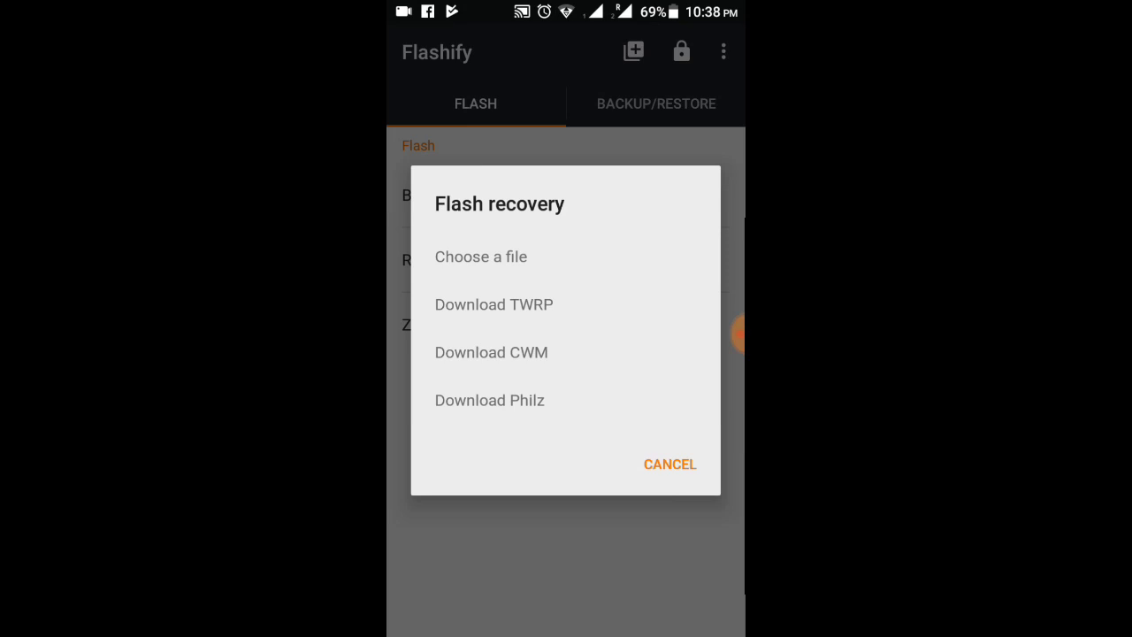
click(480, 257)
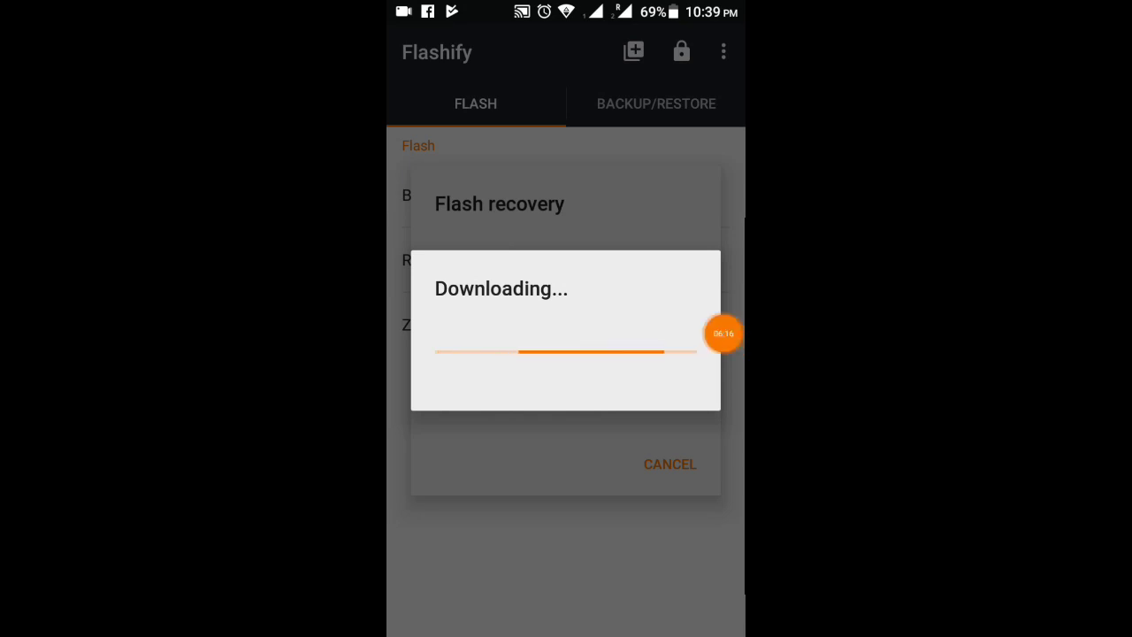
click(723, 334)
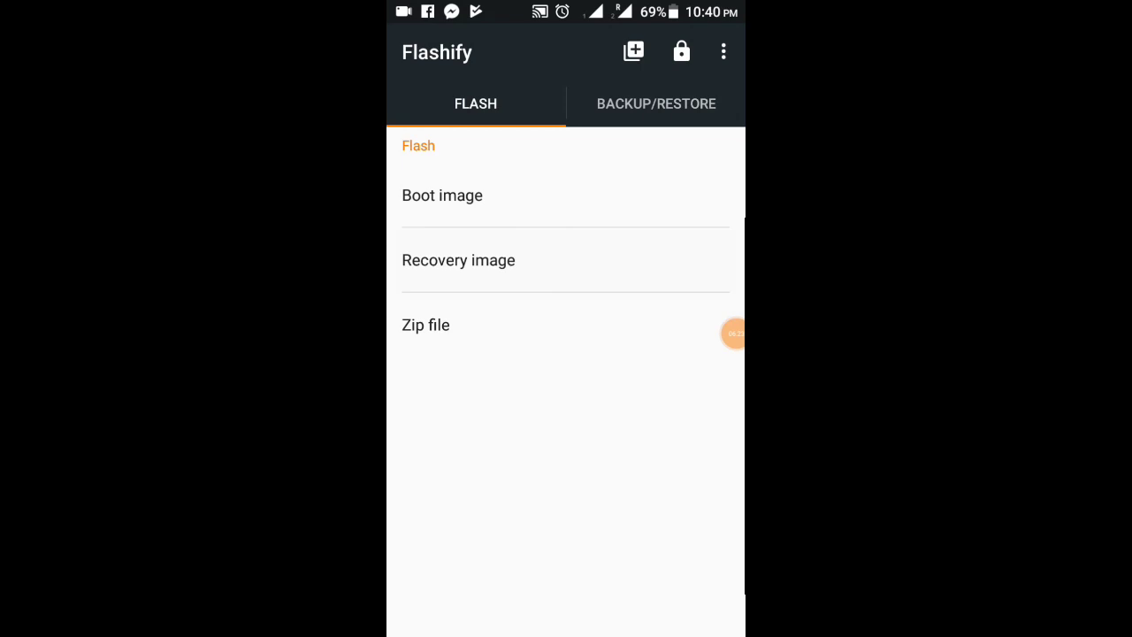
Step: Choose a recovery image file via Flashify's File explorer and open the sdcard folder
click(458, 260)
click(481, 257)
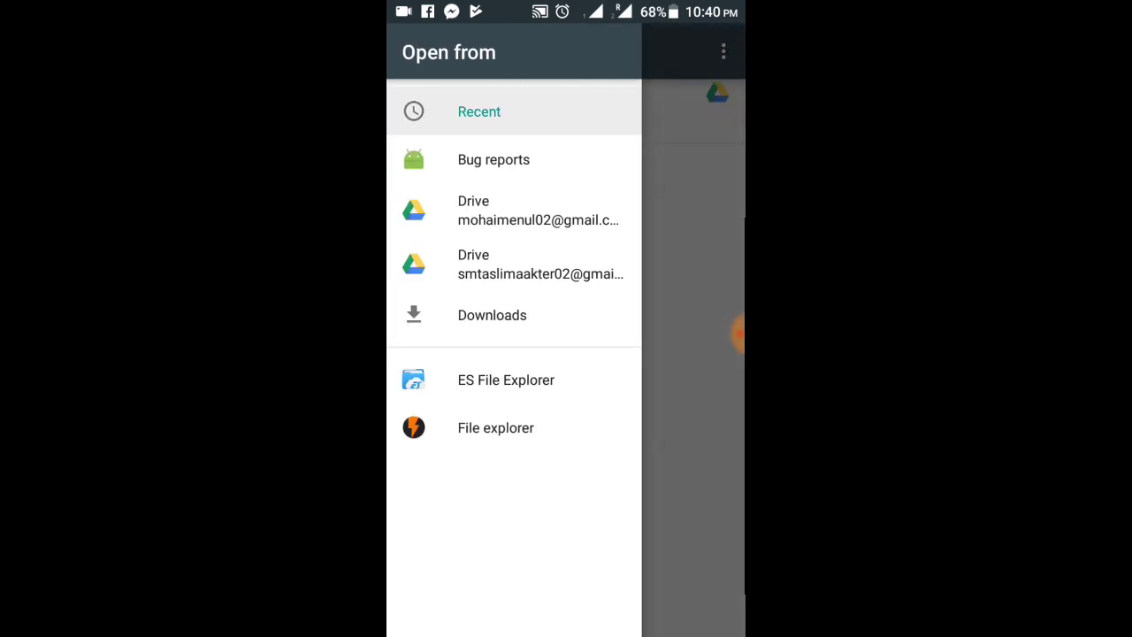
click(495, 427)
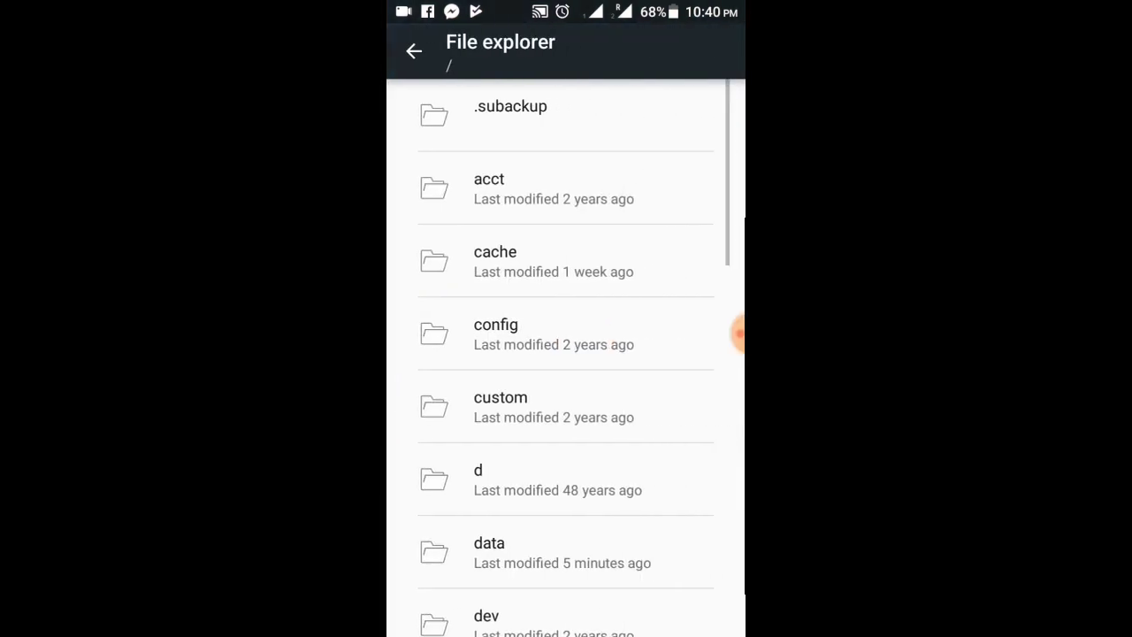
scroll(566, 353, down, 3)
scroll(565, 354, down, 1)
scroll(566, 353, down, 3)
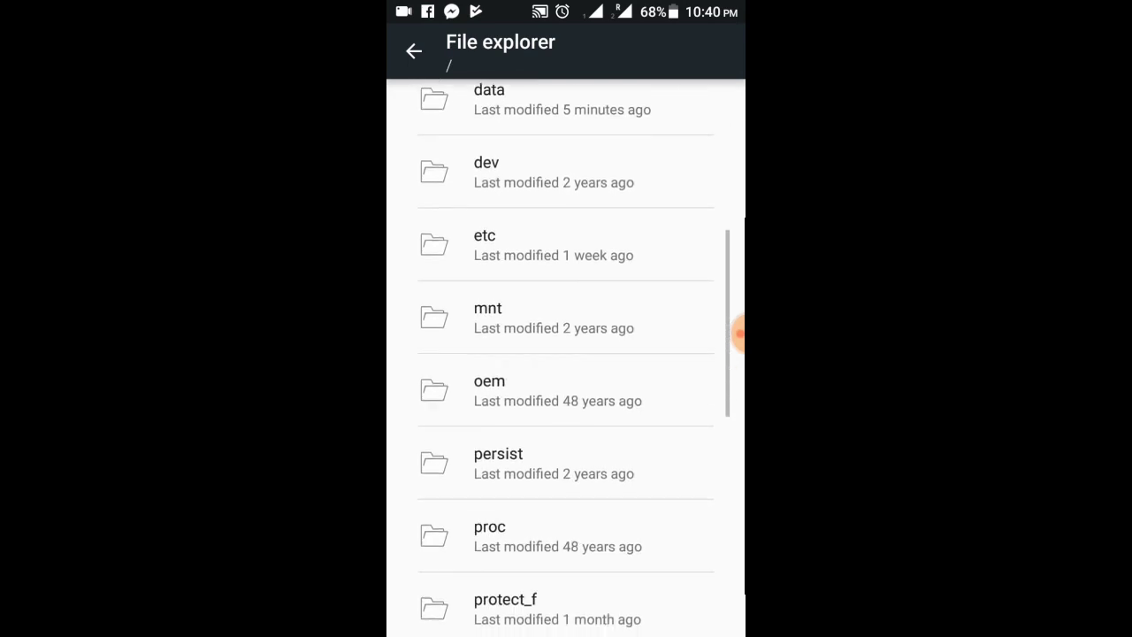
scroll(566, 354, down, 2)
scroll(566, 354, down, 2)
scroll(566, 354, down, 5)
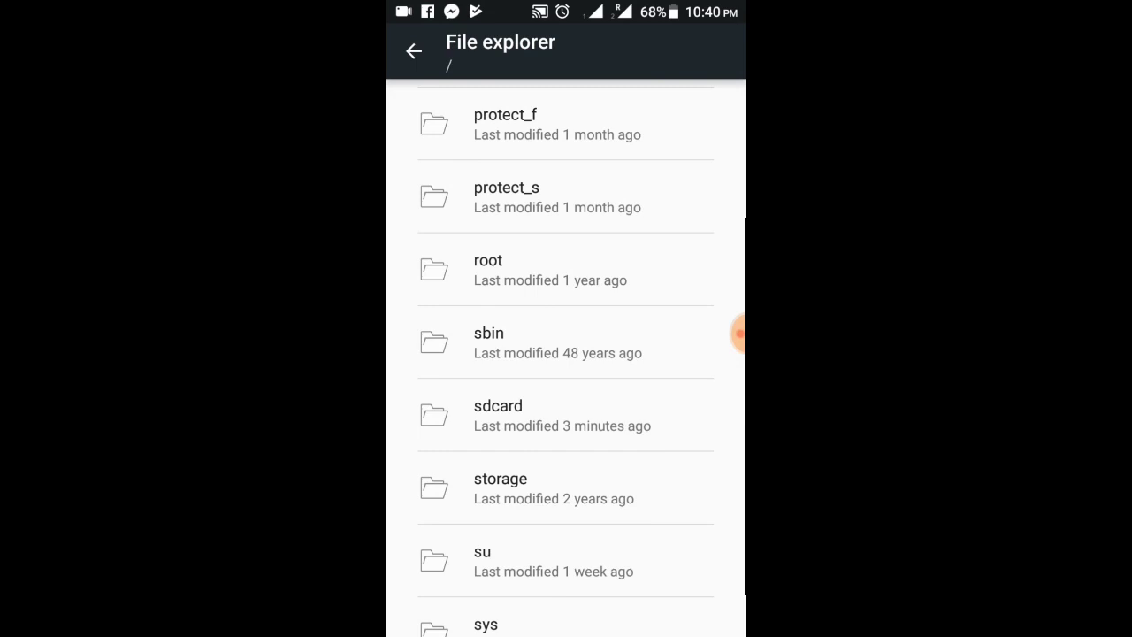
click(498, 416)
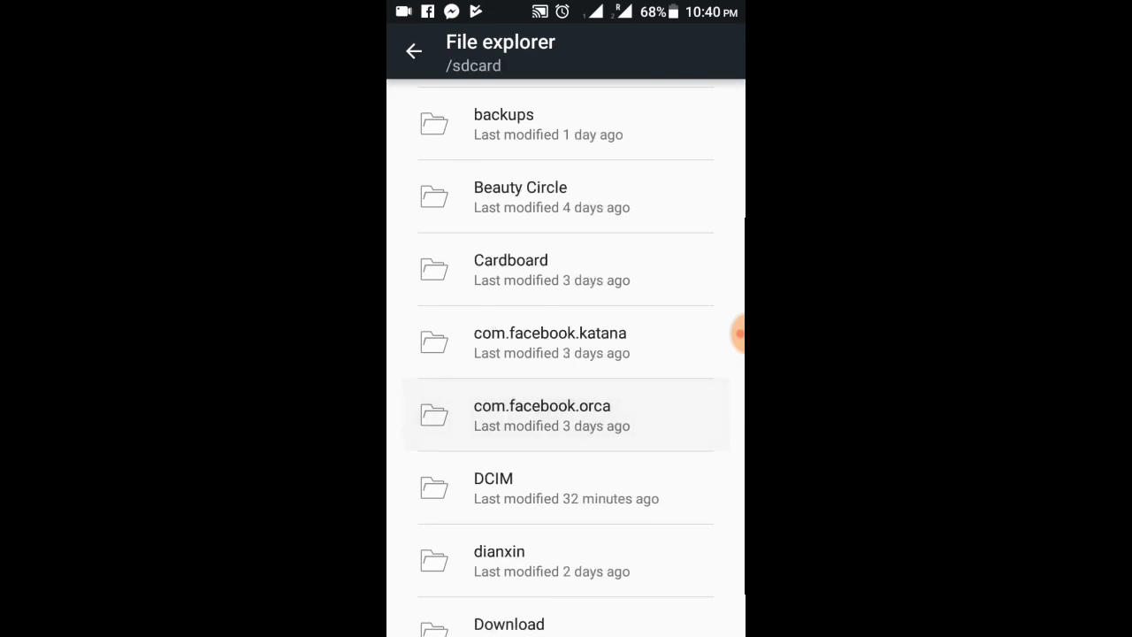
Step: Pick Philiz recovery.img in /sdcard as the recovery to flash
scroll(566, 354, down, 15)
scroll(566, 354, up, 2)
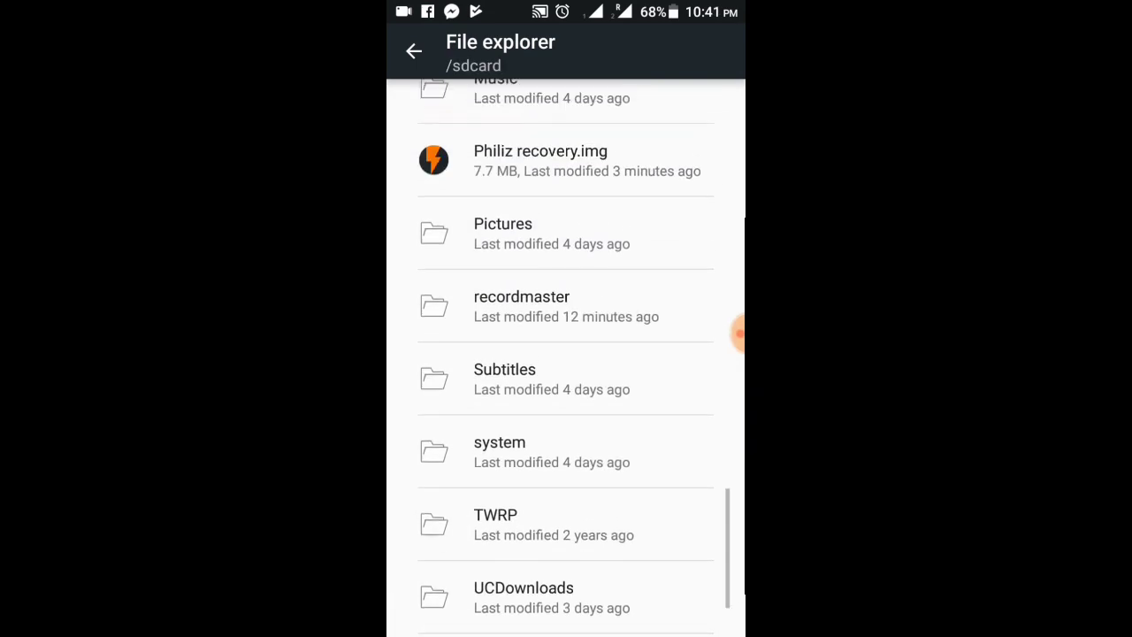
scroll(566, 354, up, 1)
scroll(566, 353, up, 2)
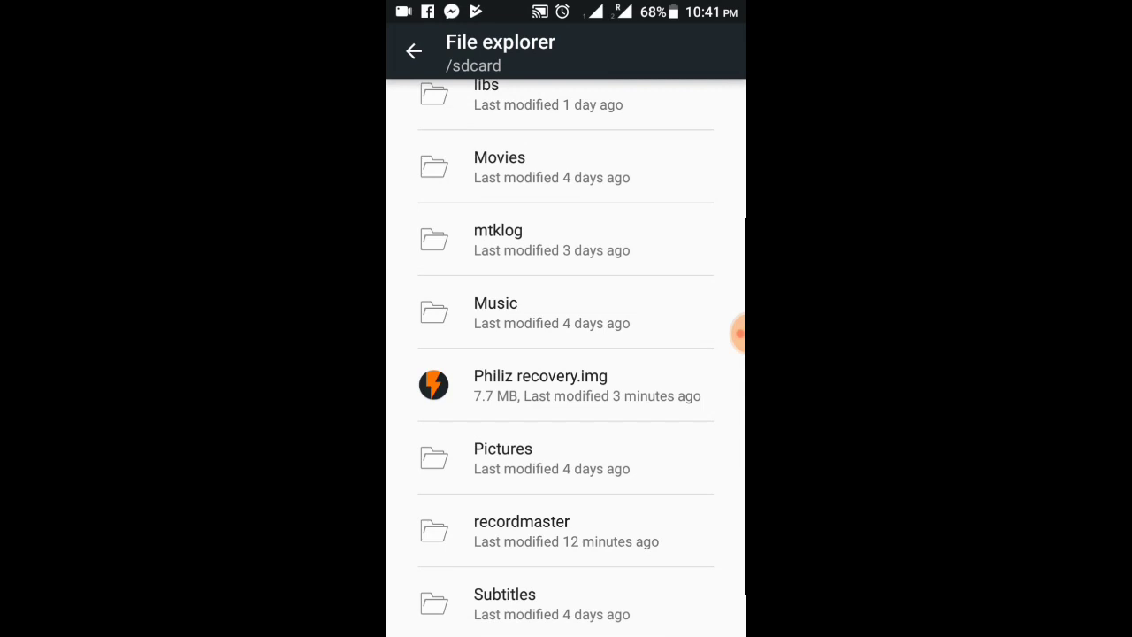
scroll(566, 353, up, 1)
scroll(566, 354, up, 1)
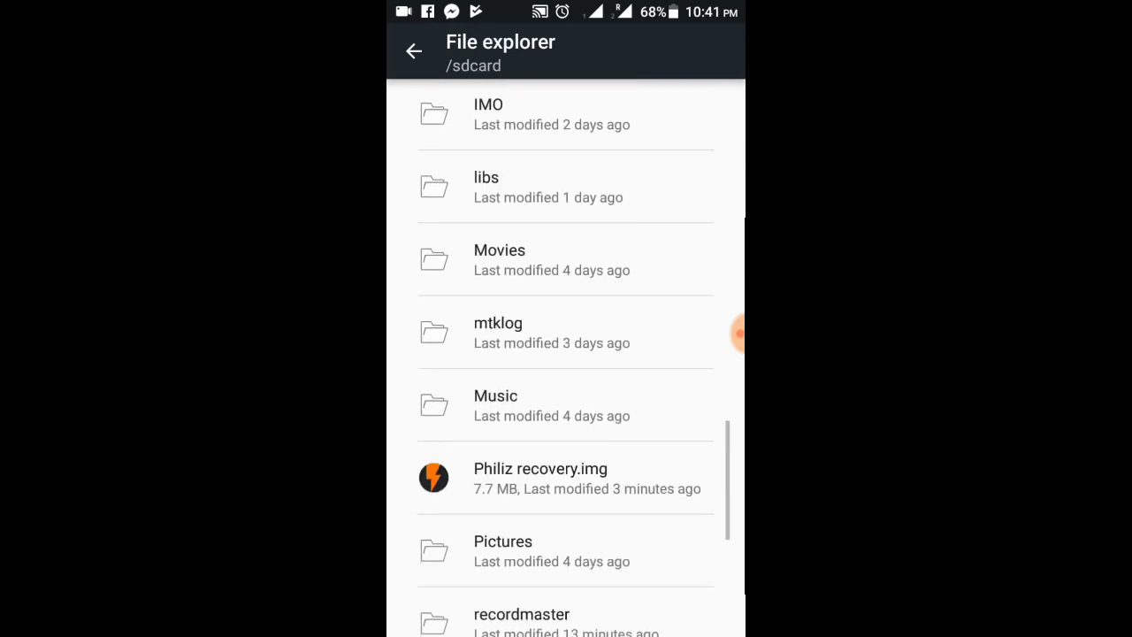
scroll(566, 354, down, 5)
scroll(566, 354, up, 1)
scroll(566, 353, up, 2)
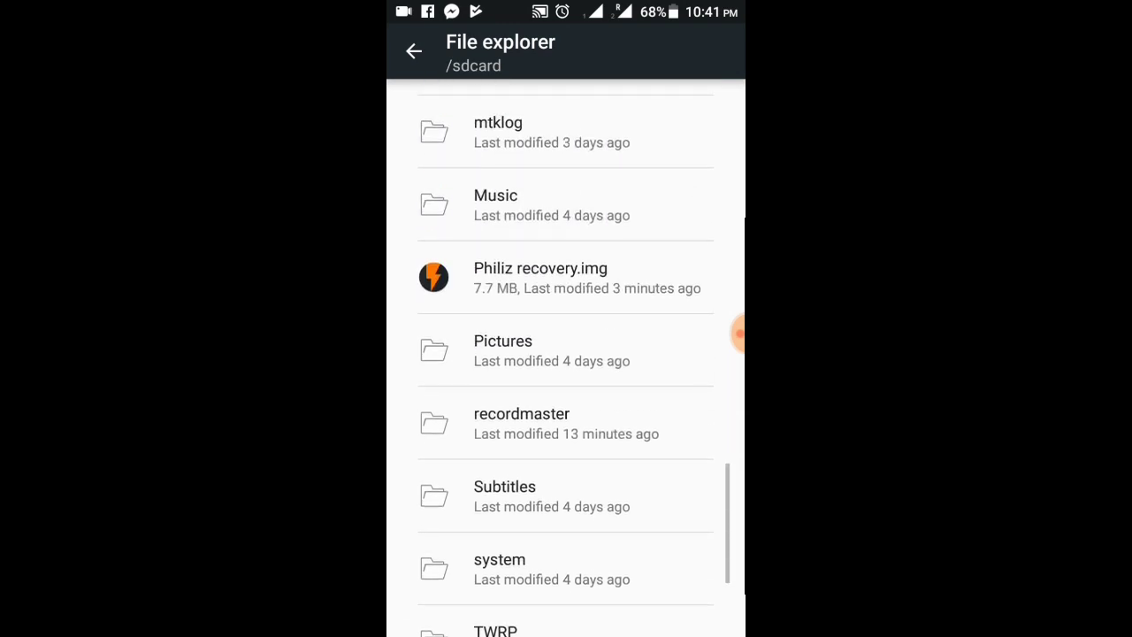
click(540, 277)
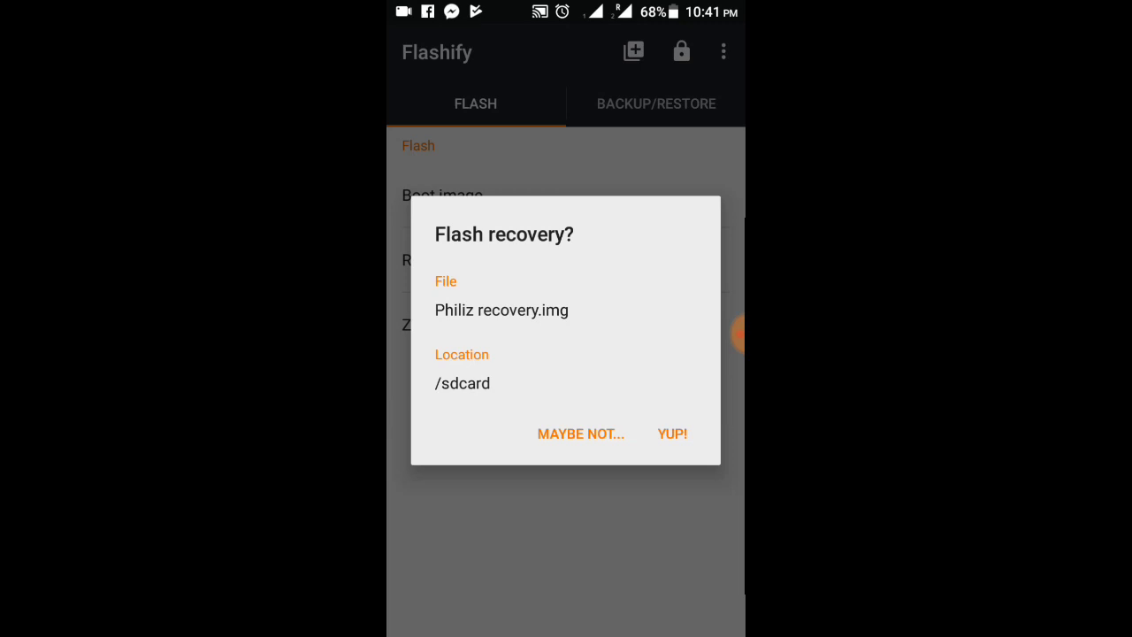
Step: Confirm the 'Flash recovery?' dialog with YUP! for Philiz recovery.img
click(580, 433)
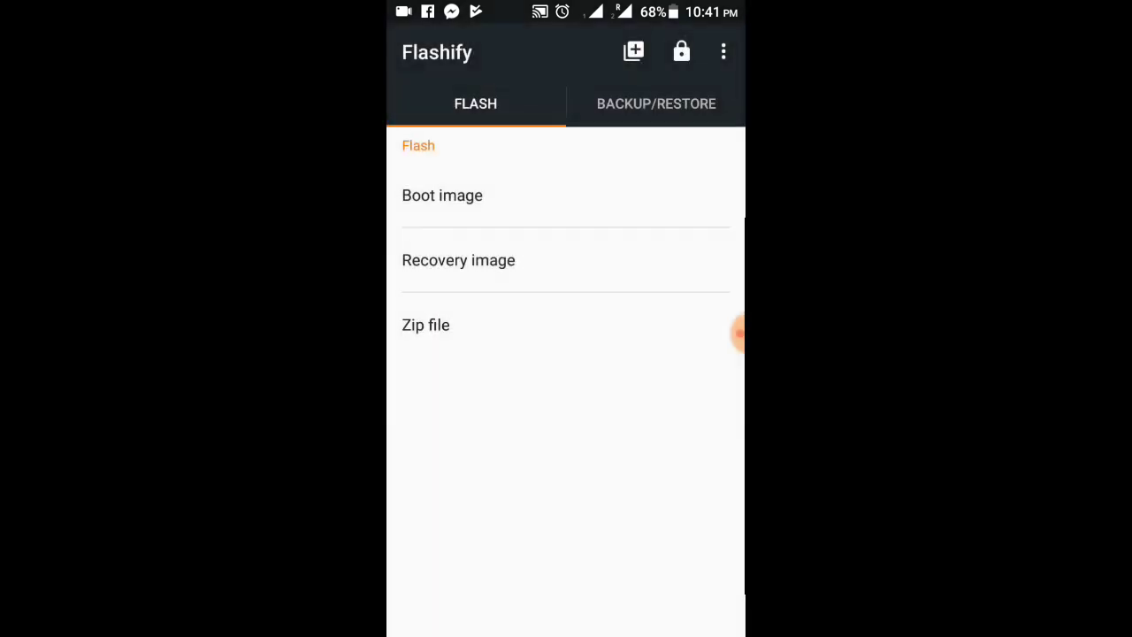
Step: Exit Flashify to the home page holding Flashify and Kingo ROOT
key(Home)
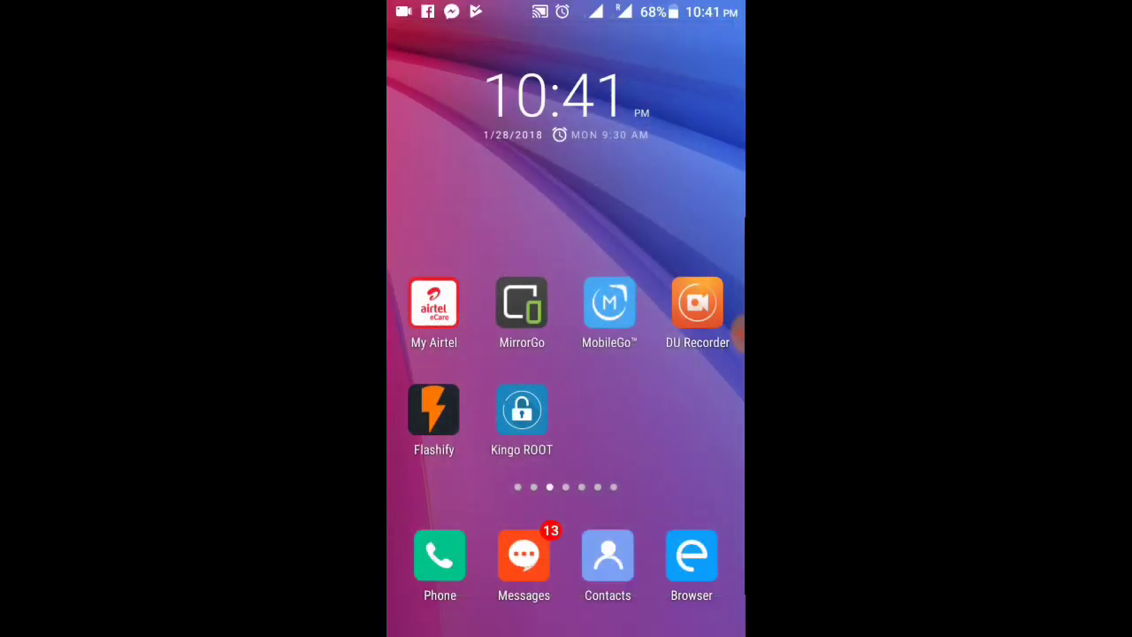